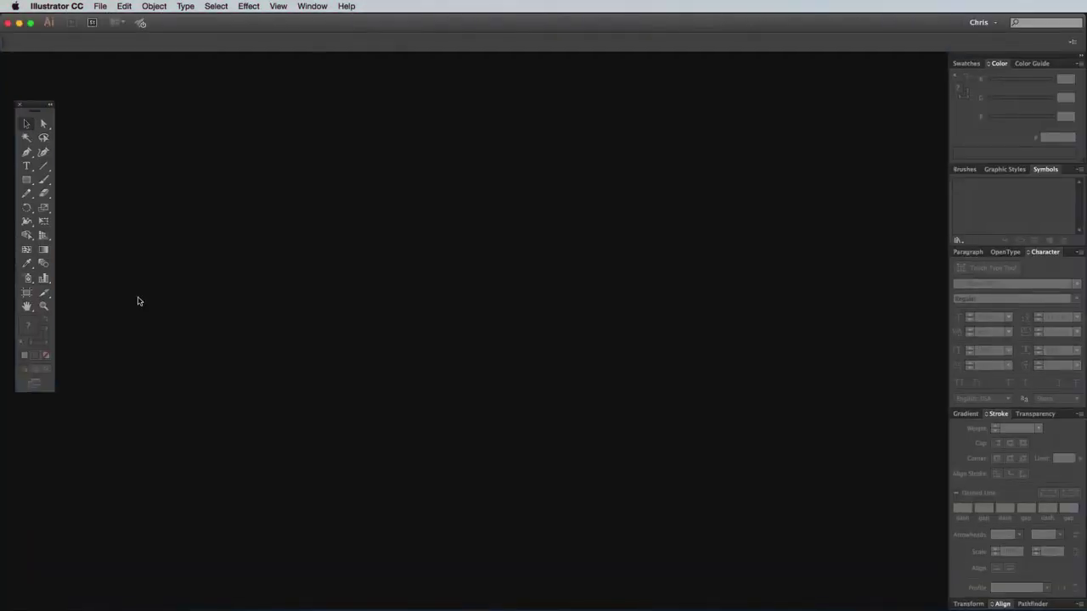
Start a new document measured in millimetres
{"action": "left_click", "coordinate": [100, 6]}
{"action": "left_click", "coordinate": [111, 18]}
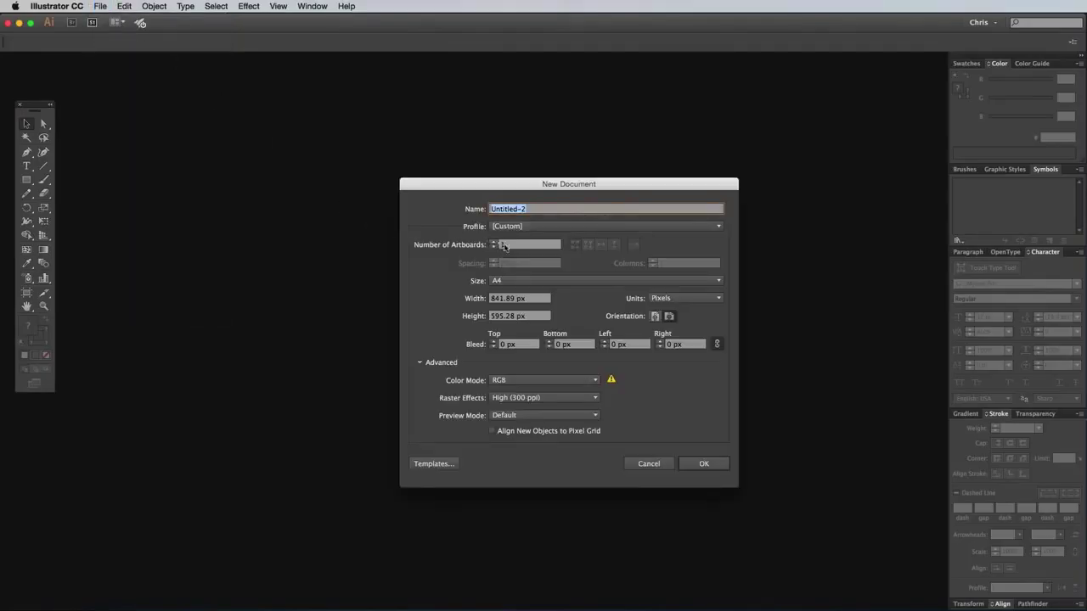
{"action": "left_click", "coordinate": [686, 298]}
{"action": "left_click", "coordinate": [677, 348]}
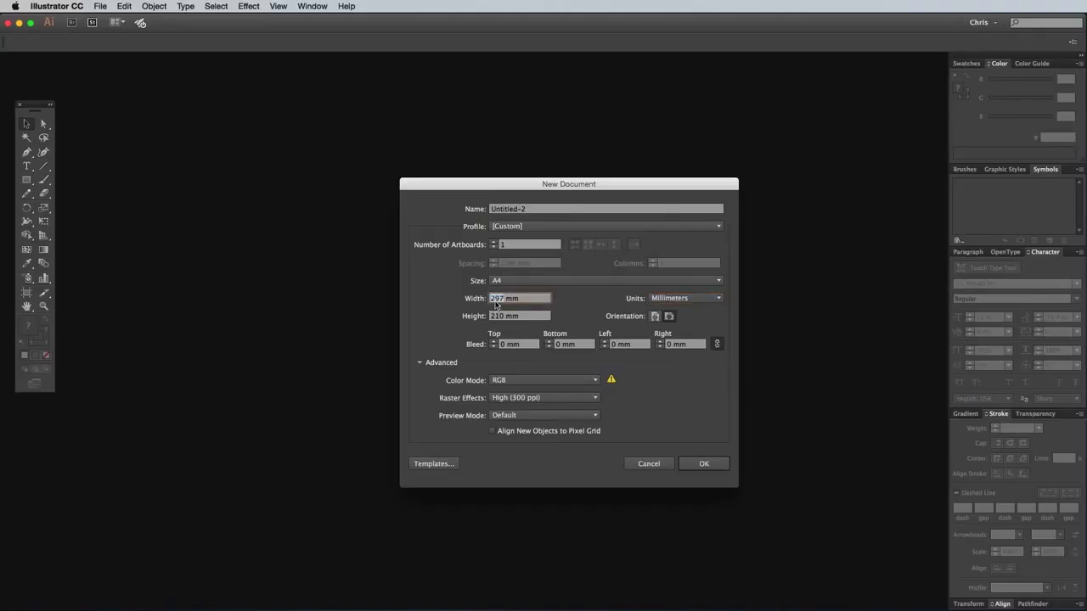
Set the page to 88 × 55 mm with 3 mm bleed on every side
{"action": "type", "text": "88"}
{"action": "key", "text": "Tab"}
{"action": "type", "text": "55"}
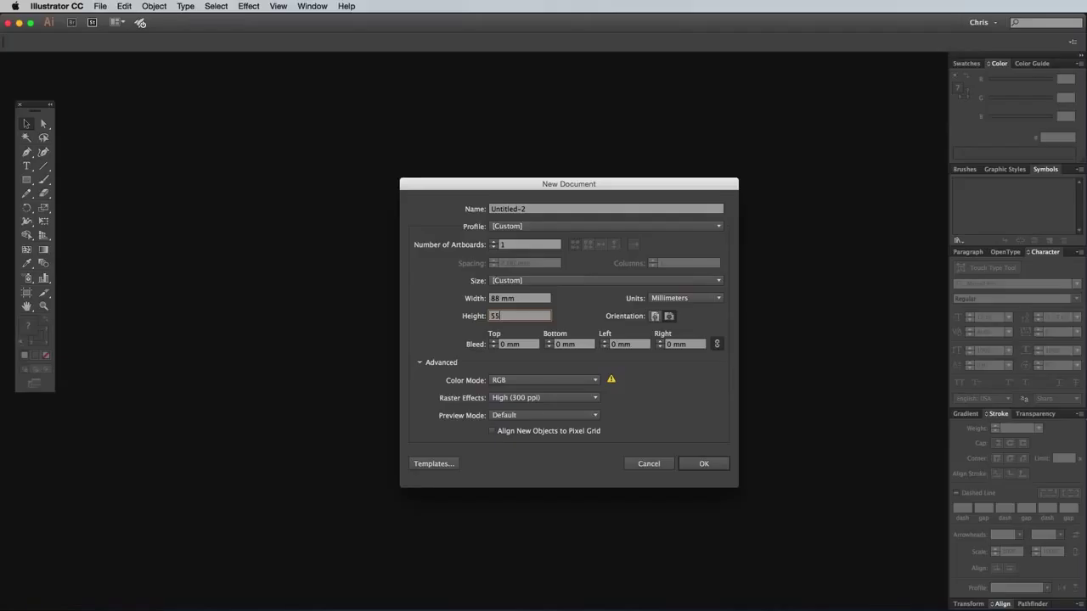
{"action": "key", "text": "Tab"}
{"action": "type", "text": "3"}
{"action": "key", "text": "Tab"}
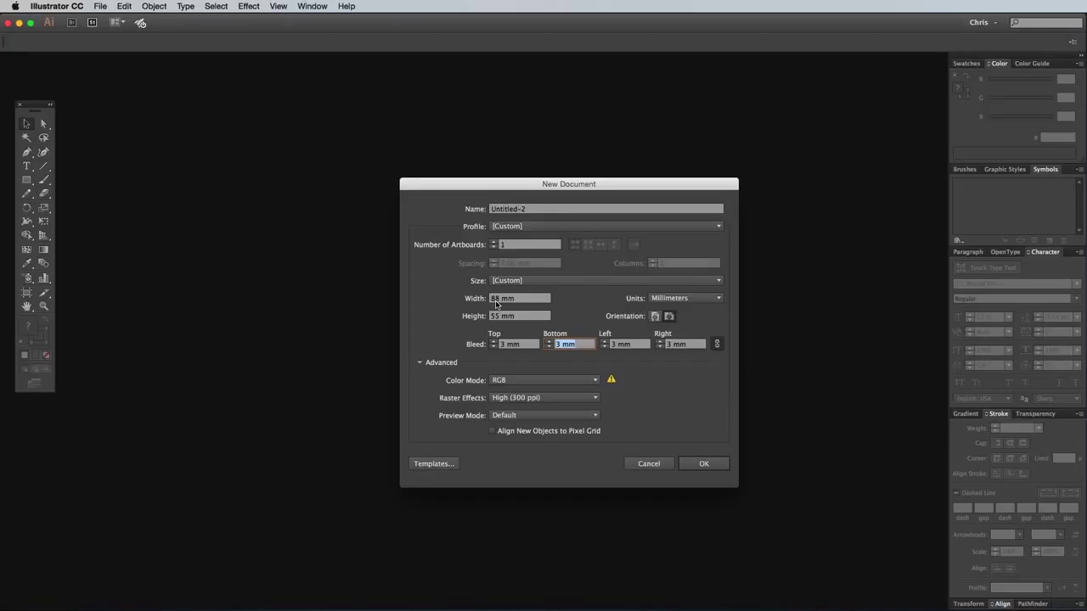
{"action": "left_click", "coordinate": [540, 380]}
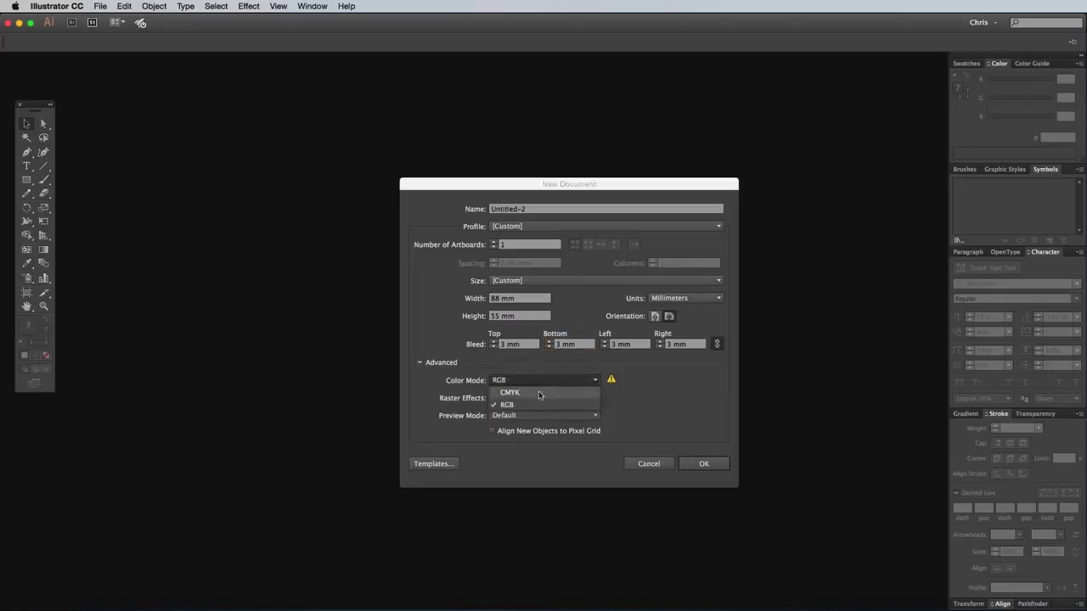
Create the document in CMYK colour mode with two artboards
{"action": "left_click", "coordinate": [538, 389]}
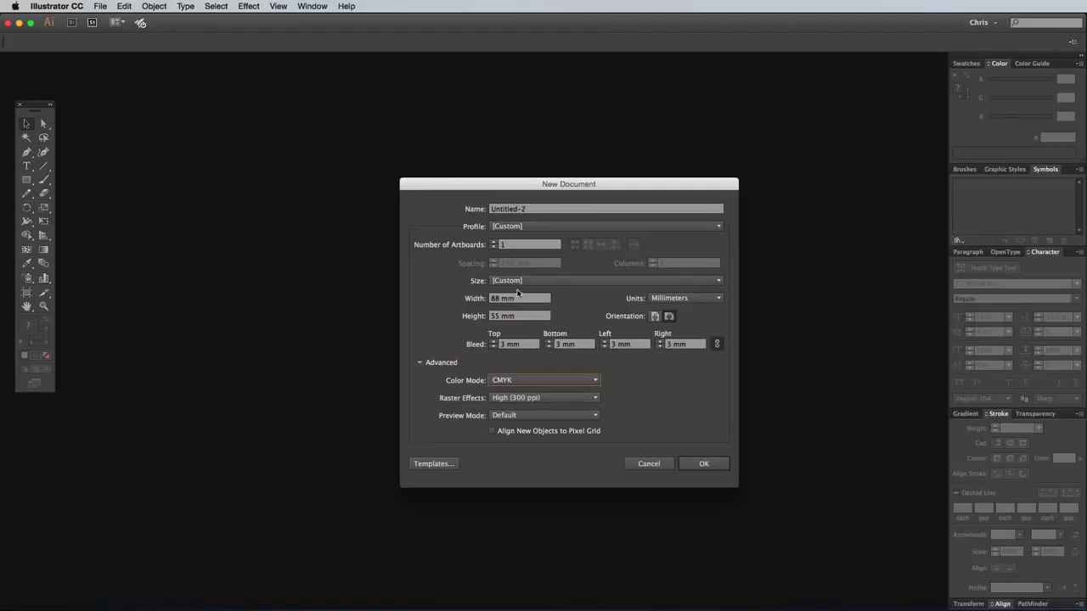
{"action": "left_click", "coordinate": [493, 242]}
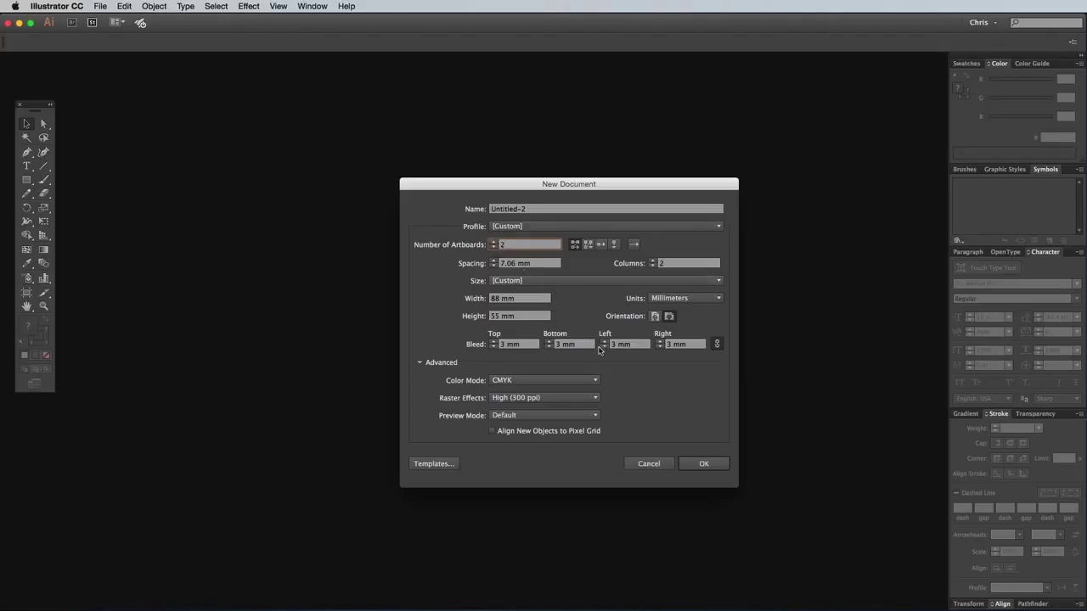
{"action": "left_click", "coordinate": [696, 462]}
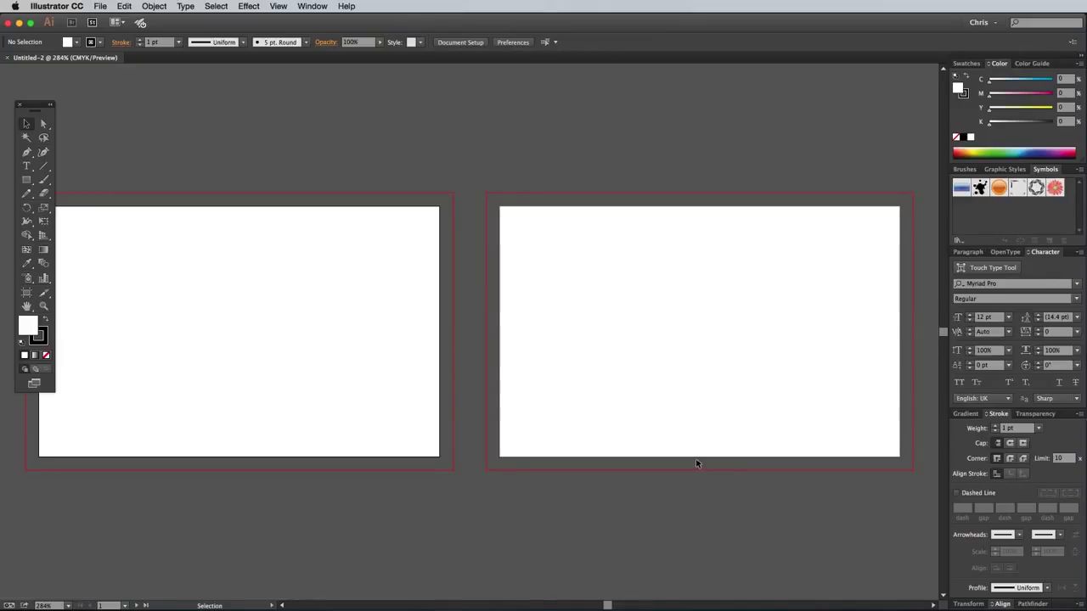
Draw a 78 mm-wide safe-area rectangle on the first artboard using exact dimensions
{"action": "scroll", "coordinate": [575, 416], "scroll_direction": "left", "scroll_amount": 5}
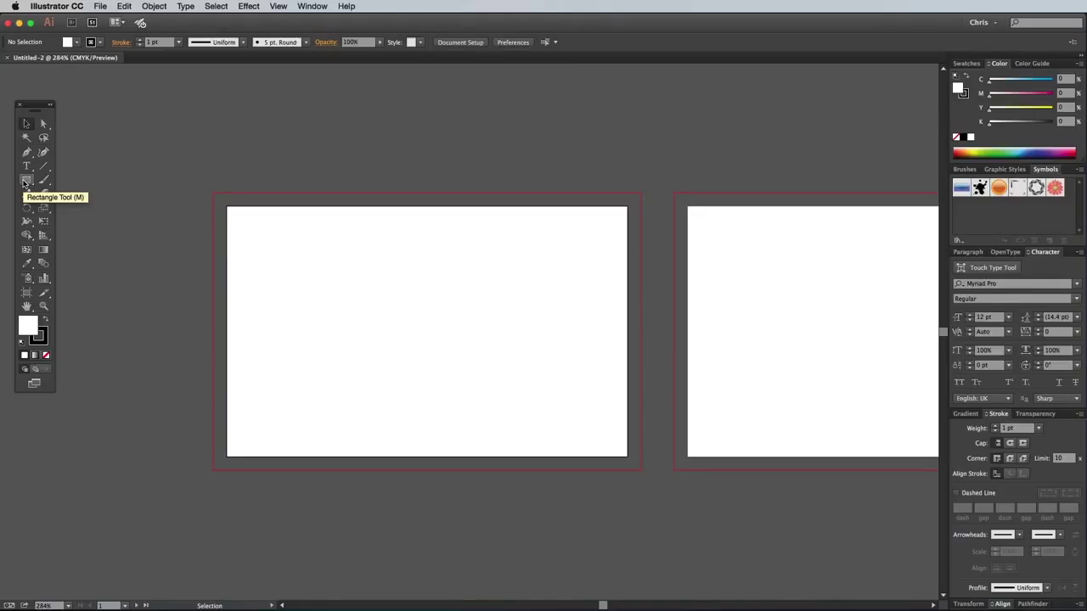
{"action": "left_click", "coordinate": [26, 180]}
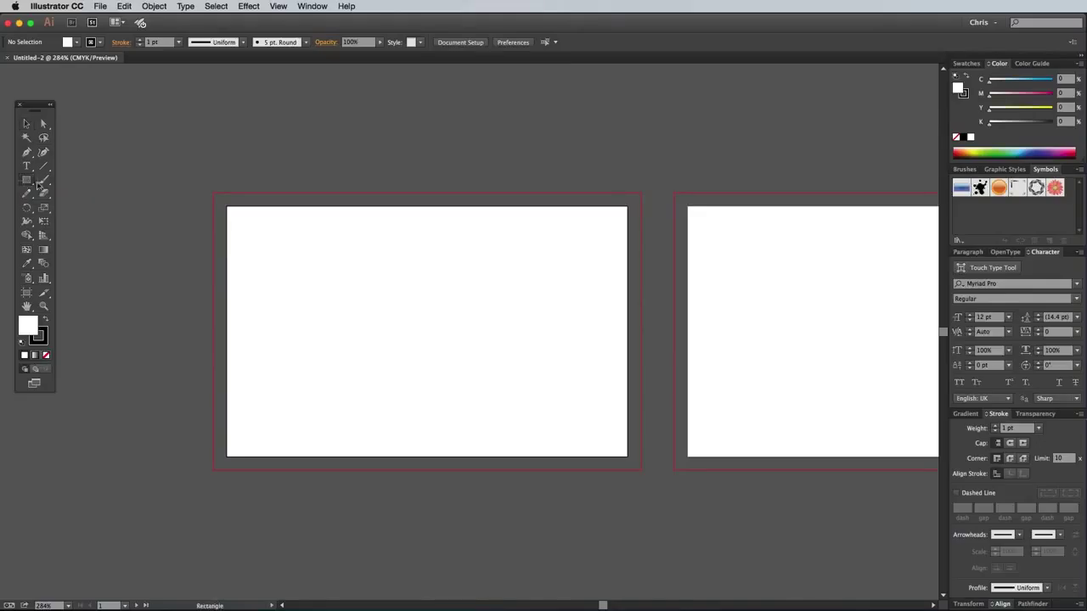
{"action": "left_click", "coordinate": [259, 224]}
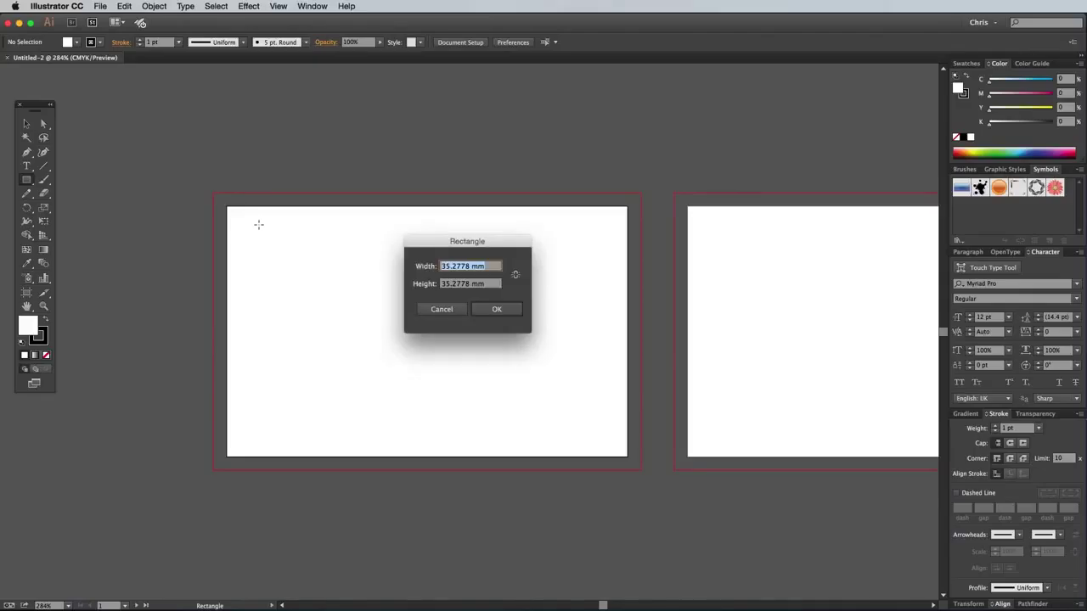
{"action": "type", "text": "78"}
{"action": "key", "text": "Tab"}
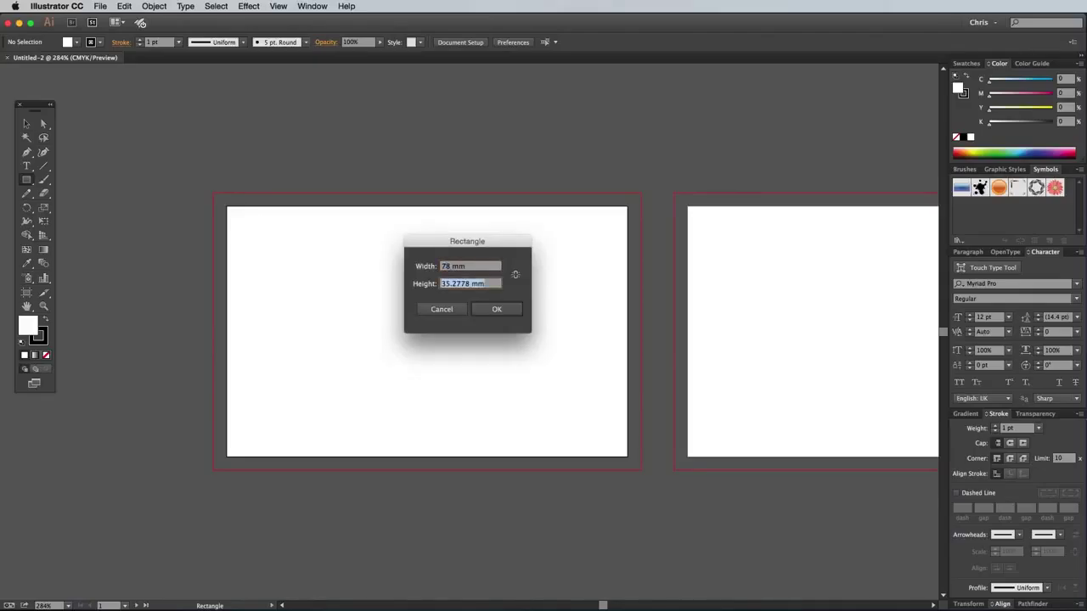
{"action": "type", "text": "40"}
{"action": "key", "text": "Tab"}
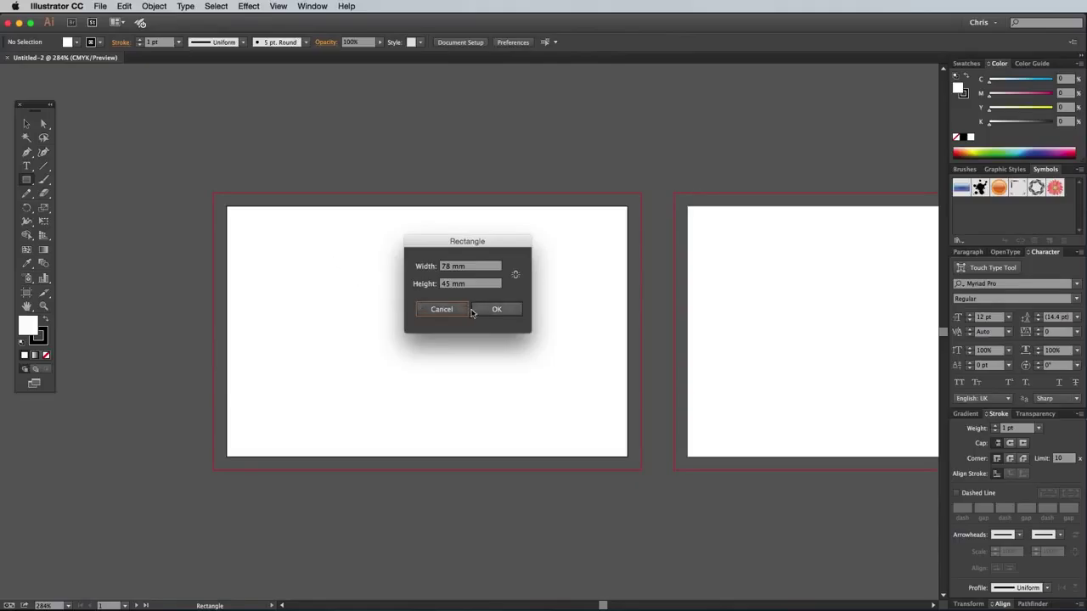
{"action": "left_click", "coordinate": [482, 312]}
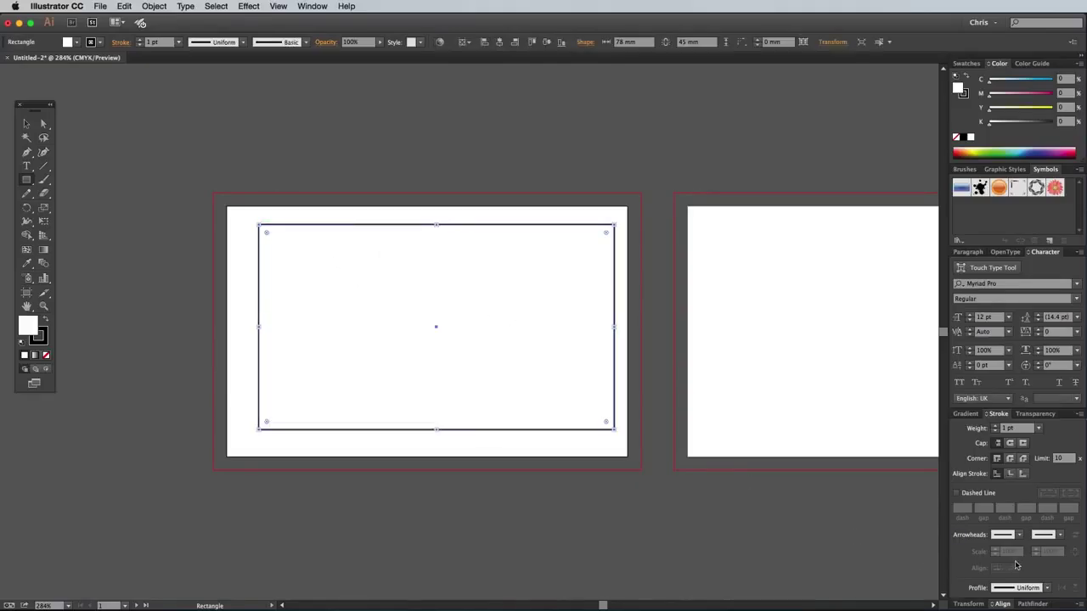
Centre the rectangle on the artboard and convert it into guides
{"action": "left_click", "coordinate": [1002, 604]}
{"action": "left_click", "coordinate": [979, 536]}
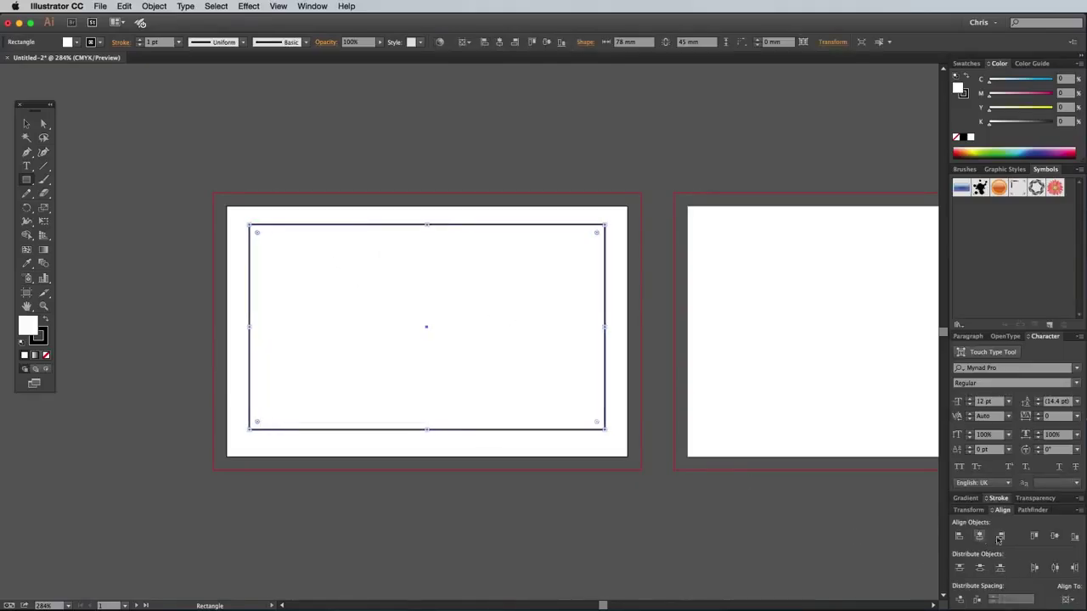
{"action": "left_click", "coordinate": [1054, 537]}
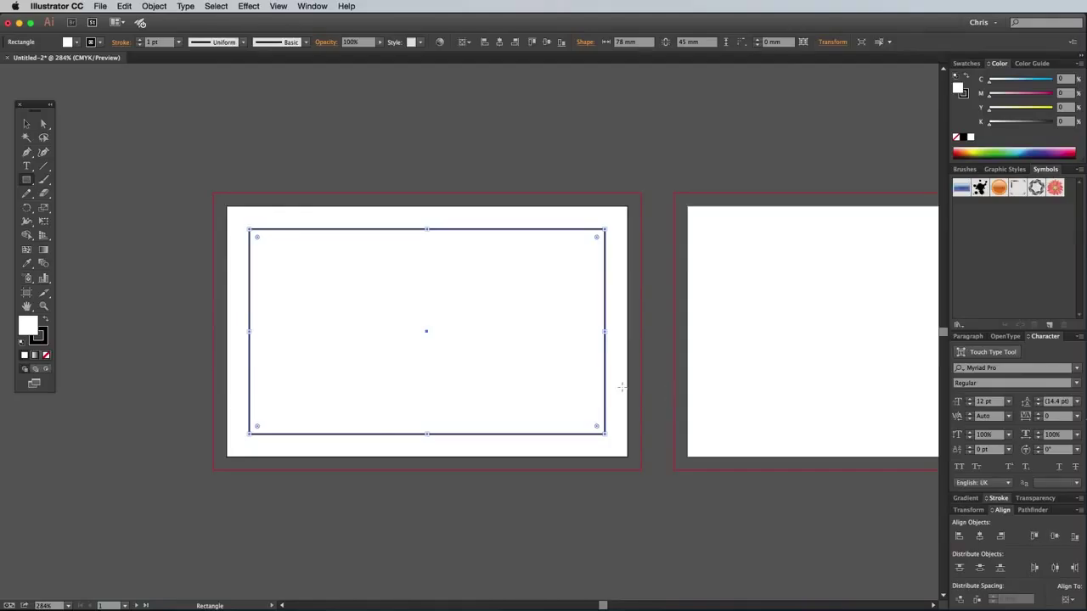
{"action": "right_click", "coordinate": [253, 294]}
{"action": "left_click", "coordinate": [288, 420]}
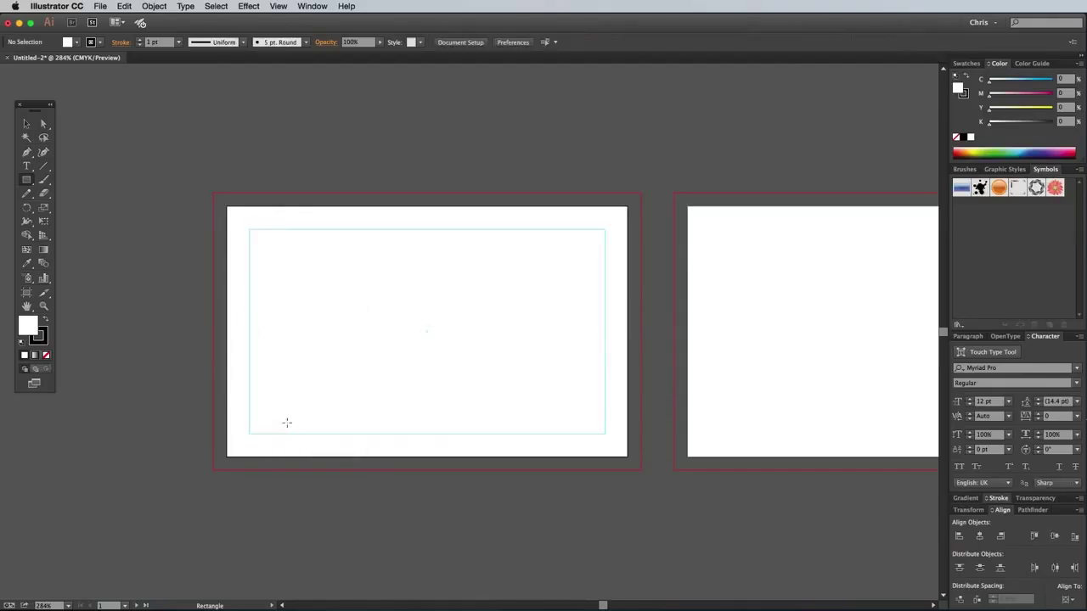
Draw a stroke-free rectangle over the artboard and bleed, and begin choosing a black fill
{"action": "left_click_drag", "start_coordinate": [213, 194], "coordinate": [642, 470]}
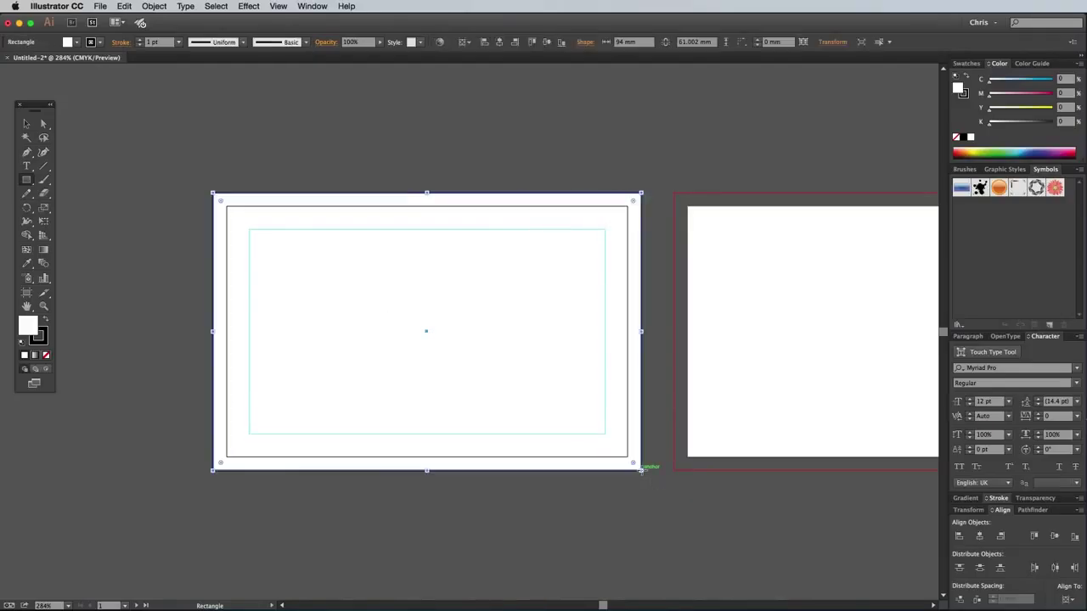
{"action": "left_click", "coordinate": [42, 342]}
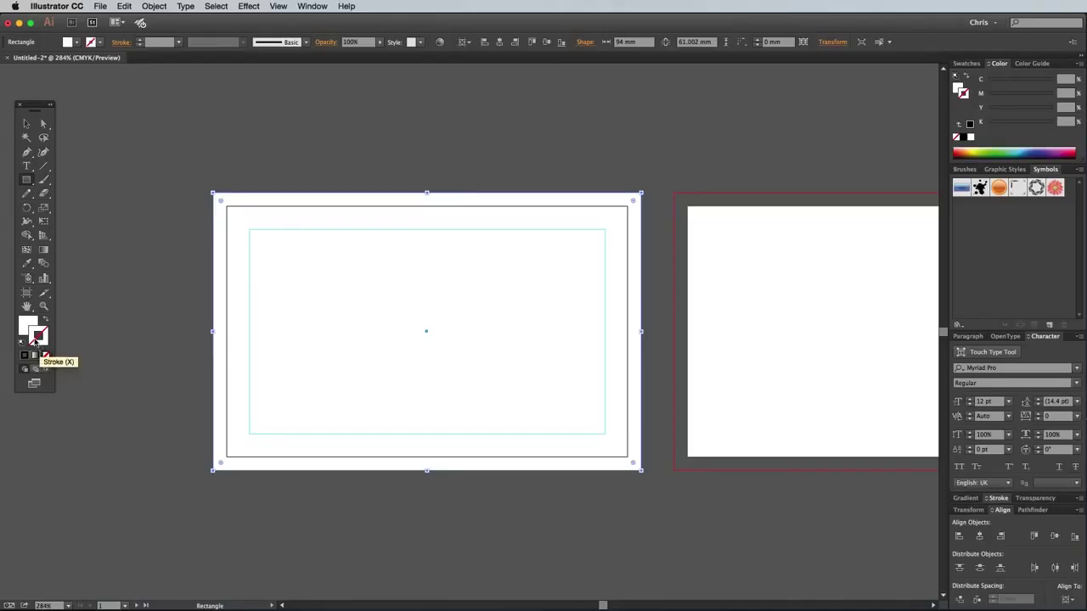
{"action": "double_click", "coordinate": [28, 324]}
{"action": "left_click_drag", "start_coordinate": [680, 423], "coordinate": [670, 427]}
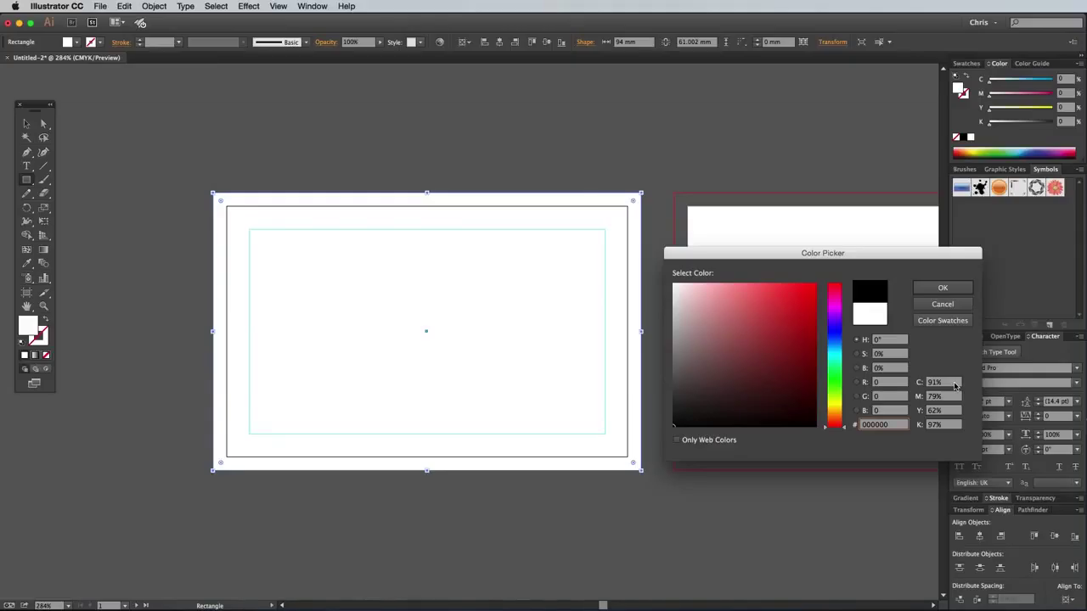
Enter a first fill mix of C50 M40 Y40 K100
{"action": "left_click", "coordinate": [954, 386]}
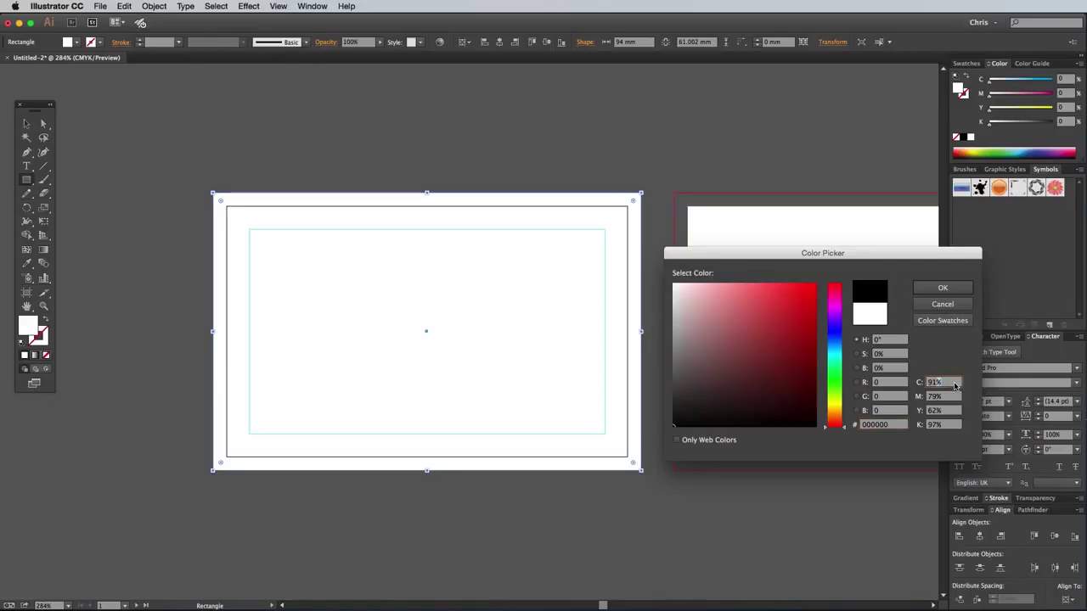
{"action": "type", "text": "50"}
{"action": "key", "text": "Tab"}
{"action": "type", "text": "40"}
{"action": "key", "text": "Tab"}
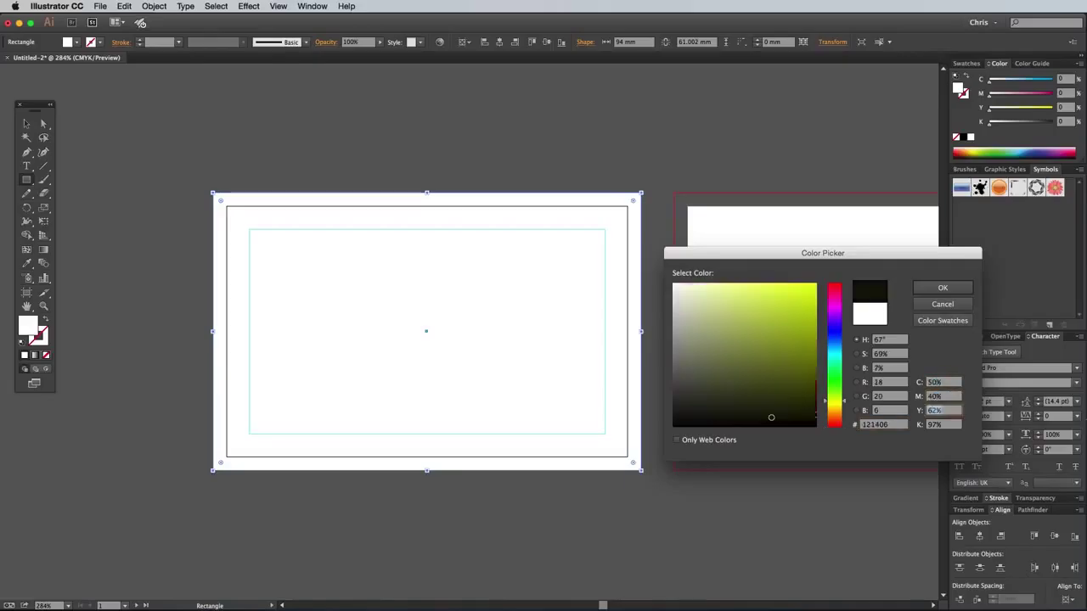
{"action": "type", "text": "40"}
{"action": "key", "text": "Tab"}
{"action": "type", "text": "100"}
{"action": "key", "text": "Tab"}
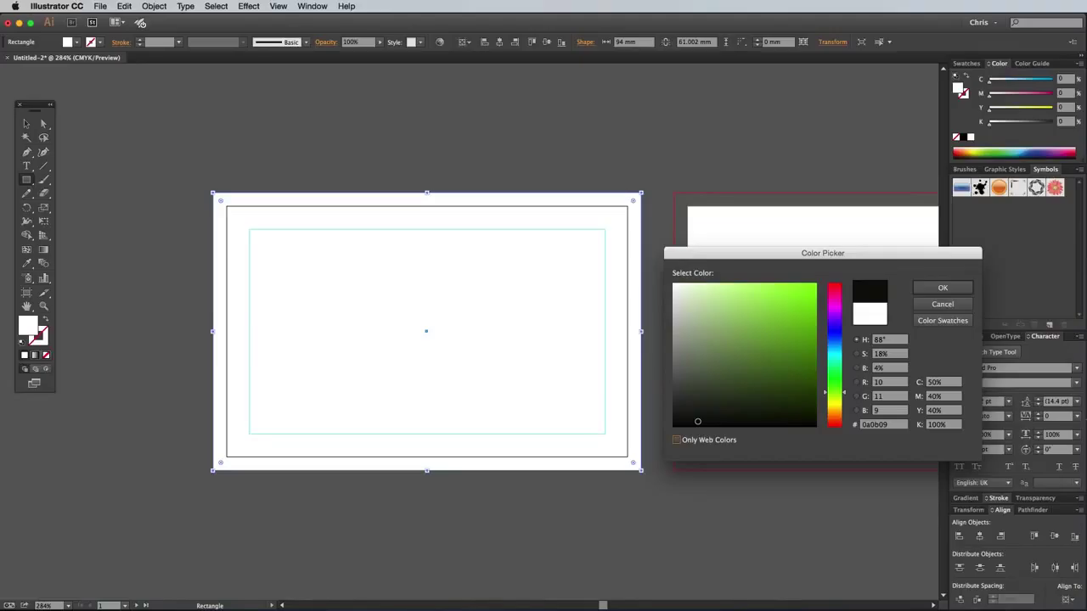
Correct the fill to C50 M0 Y0 K100 and apply it to the rectangle
{"action": "left_click", "coordinate": [952, 387]}
{"action": "type", "text": "50"}
{"action": "key", "text": "Tab"}
{"action": "type", "text": "0"}
{"action": "key", "text": "Tab"}
{"action": "type", "text": "0"}
{"action": "key", "text": "Tab"}
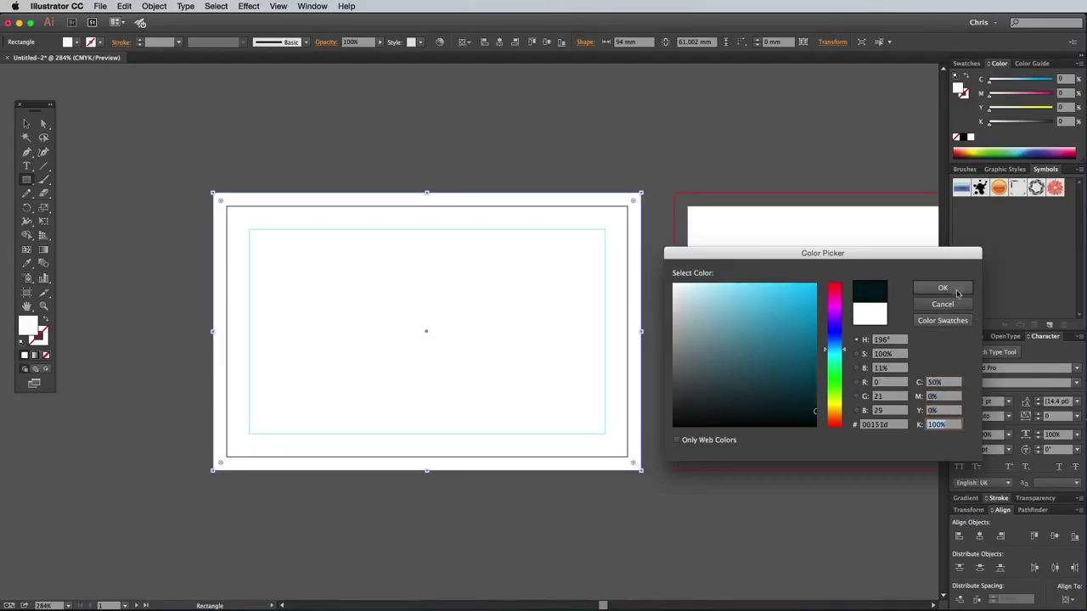
{"action": "left_click", "coordinate": [955, 290]}
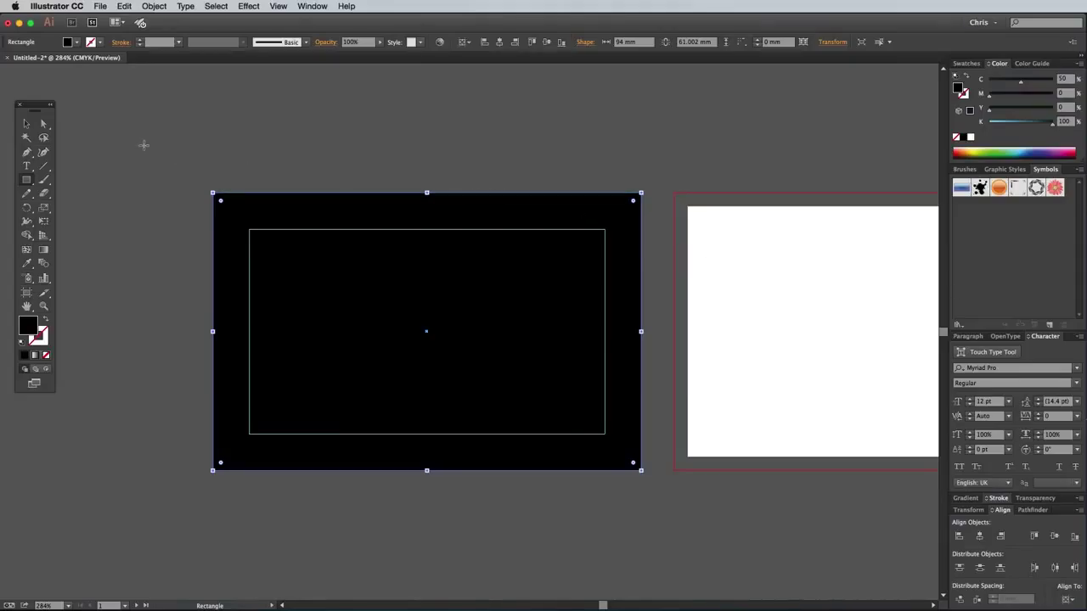
Paste the Millenium Falcon logo, shrink it and place it on the black front
{"action": "left_click", "coordinate": [26, 124]}
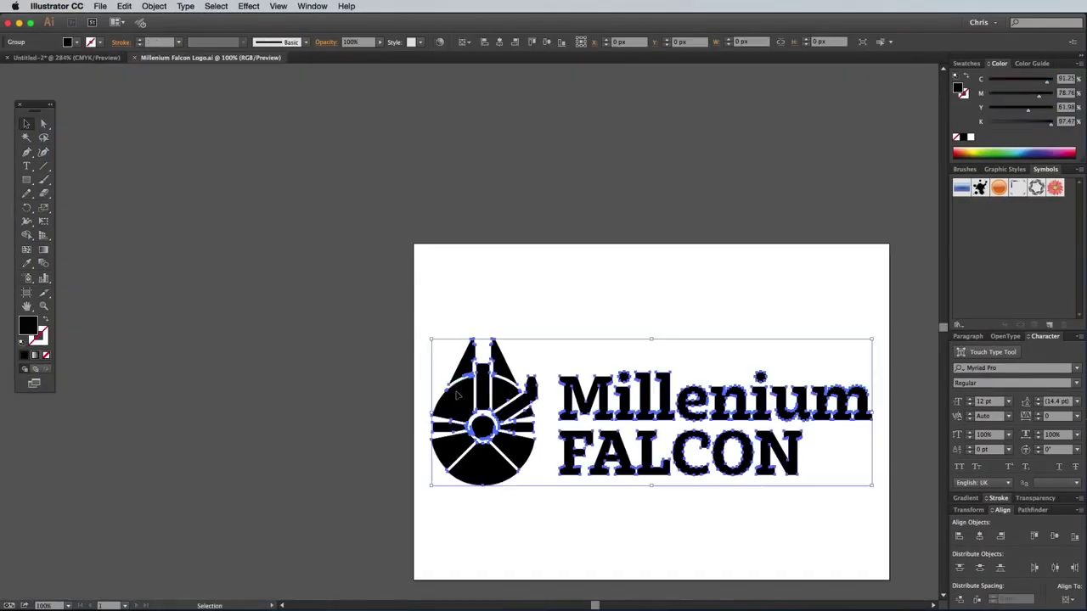
{"action": "key", "text": "super+c"}
{"action": "key", "text": "super+w"}
{"action": "key", "text": "super+v"}
{"action": "left_click_drag", "start_coordinate": [478, 348], "coordinate": [559, 252]}
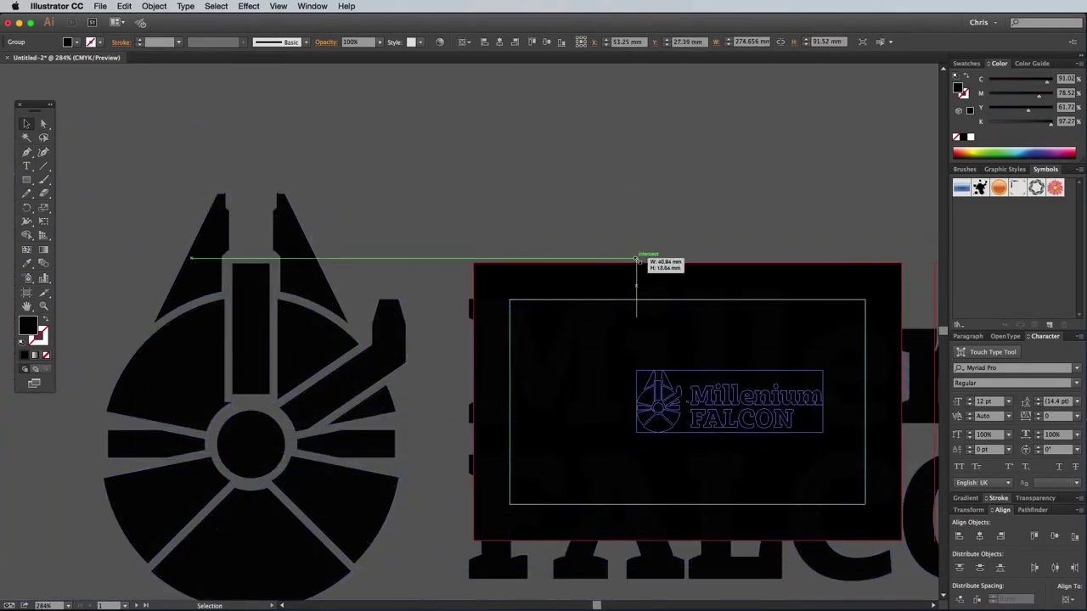
{"action": "left_click_drag", "start_coordinate": [558, 252], "coordinate": [650, 262]}
{"action": "left_click_drag", "start_coordinate": [692, 396], "coordinate": [731, 343]}
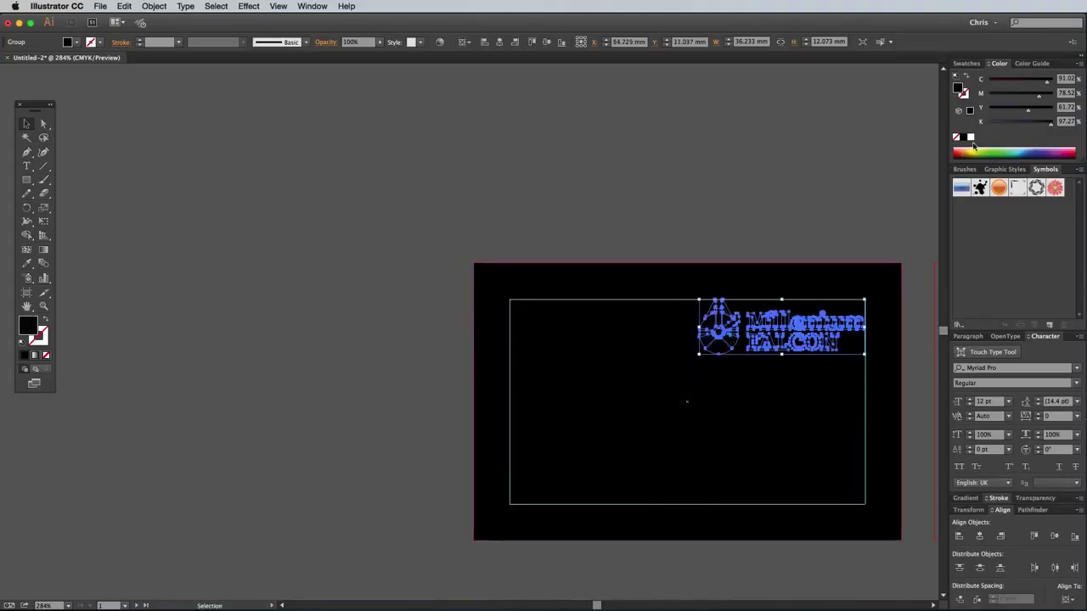
Fill the logo white and deselect it
{"action": "left_click", "coordinate": [968, 138]}
{"action": "scroll", "coordinate": [720, 210], "scroll_direction": "right", "scroll_amount": 5}
{"action": "scroll", "coordinate": [721, 211], "scroll_direction": "down", "scroll_amount": 3}
{"action": "left_click", "coordinate": [674, 124]}
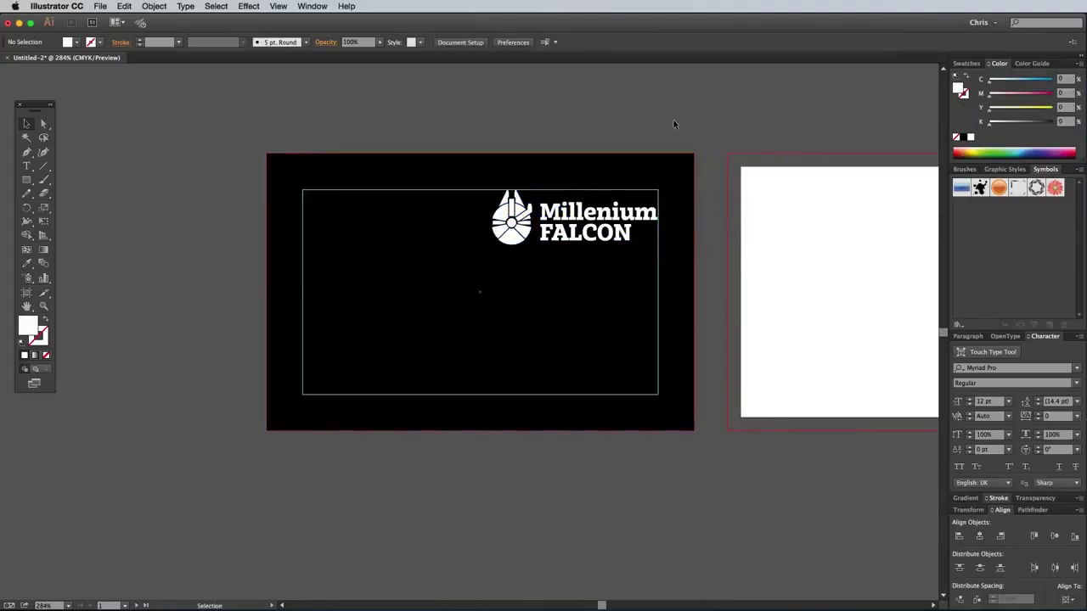
{"action": "key", "text": "t"}
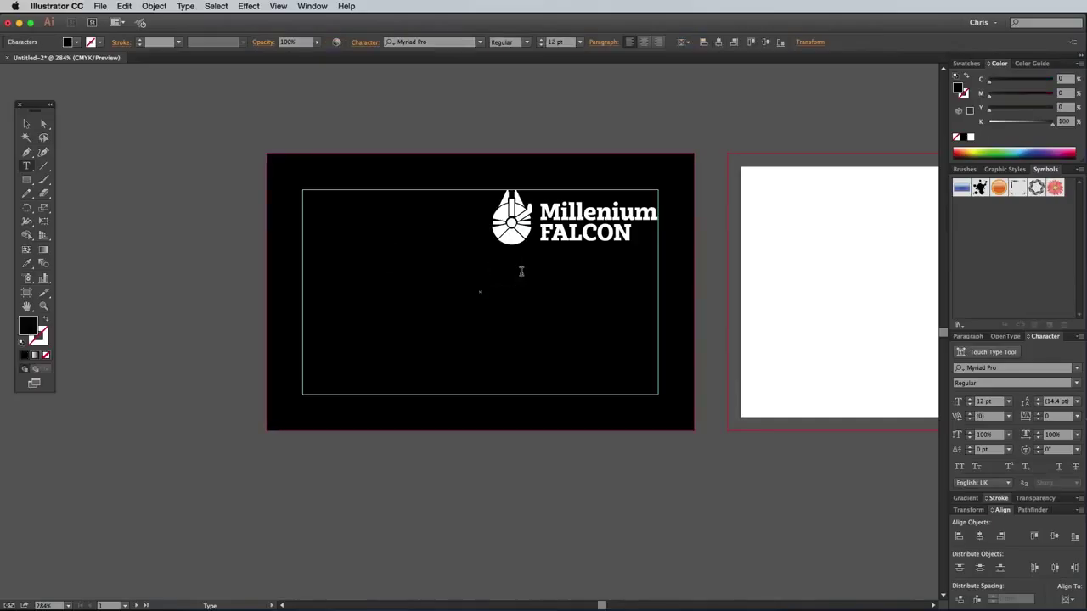
Type the address lines Docking bay 94, Departure Lounge, Mos Eisley Spaceport, Tatooine in Achille FY L
{"action": "left_click", "coordinate": [521, 272]}
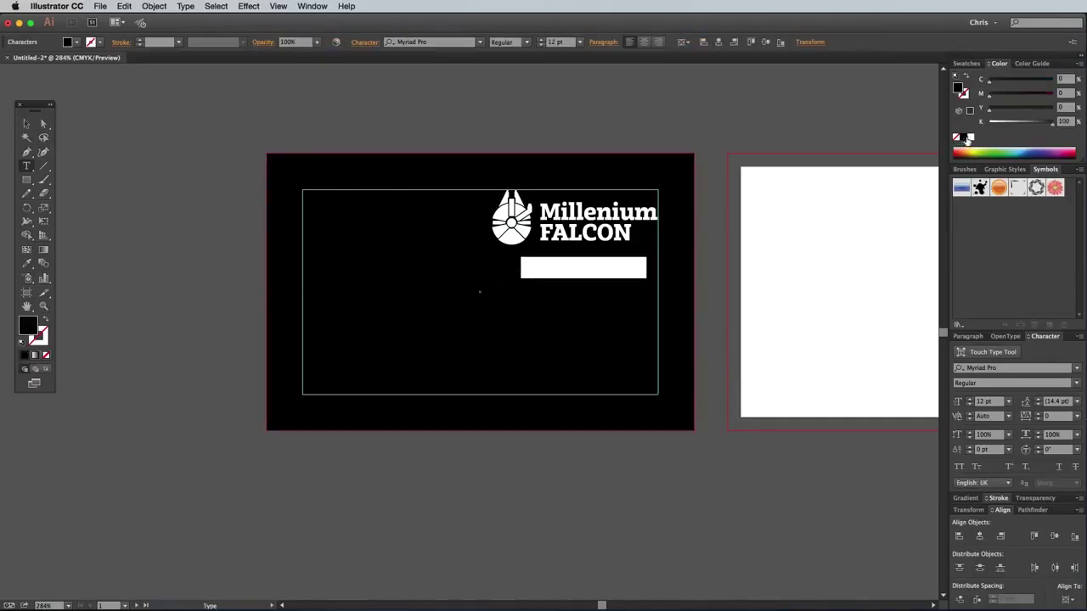
{"action": "type", "text": "Docking bay 94"}
{"action": "left_click", "coordinate": [428, 42]}
{"action": "type", "text": "ac"}
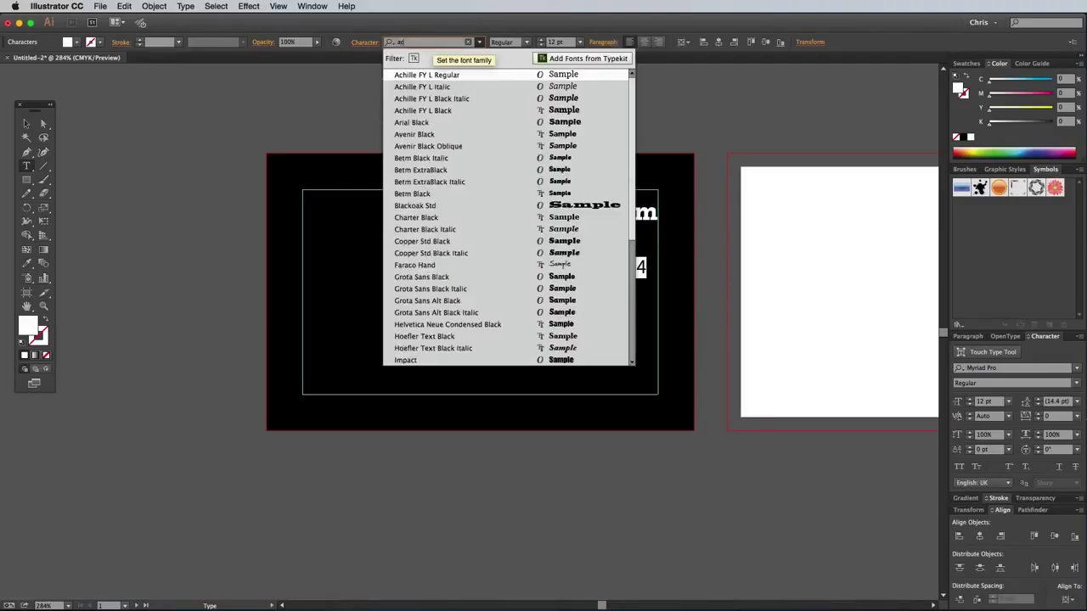
{"action": "left_click", "coordinate": [449, 76]}
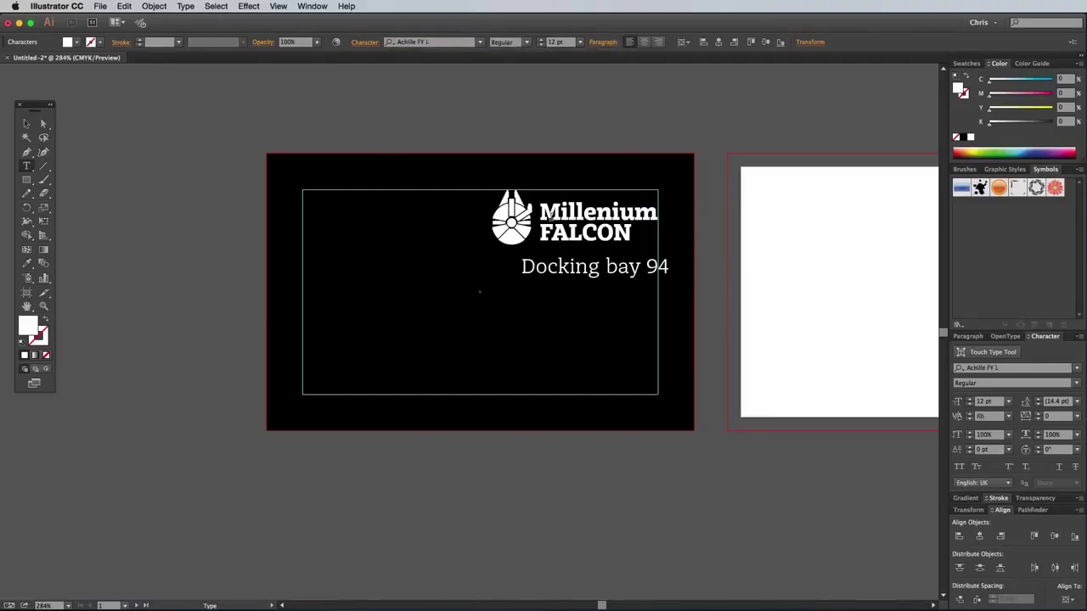
{"action": "key", "text": "Return"}
{"action": "type", "text": "Departur"}
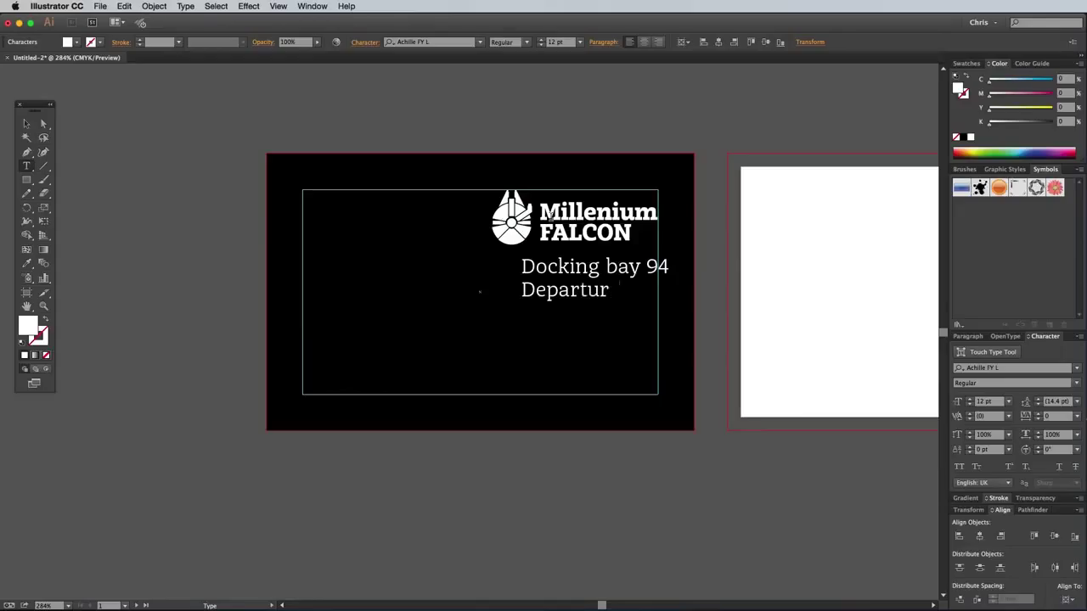
{"action": "type", "text": "e Lounge"}
{"action": "key", "text": "Return"}
{"action": "type", "text": "Mo"}
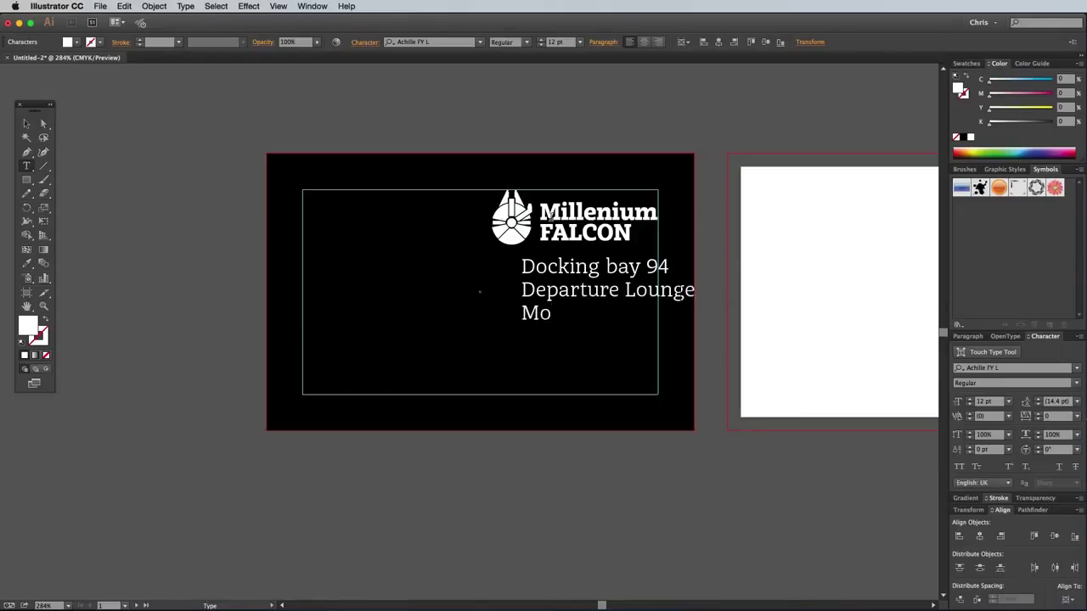
{"action": "type", "text": "s Eisley Space"}
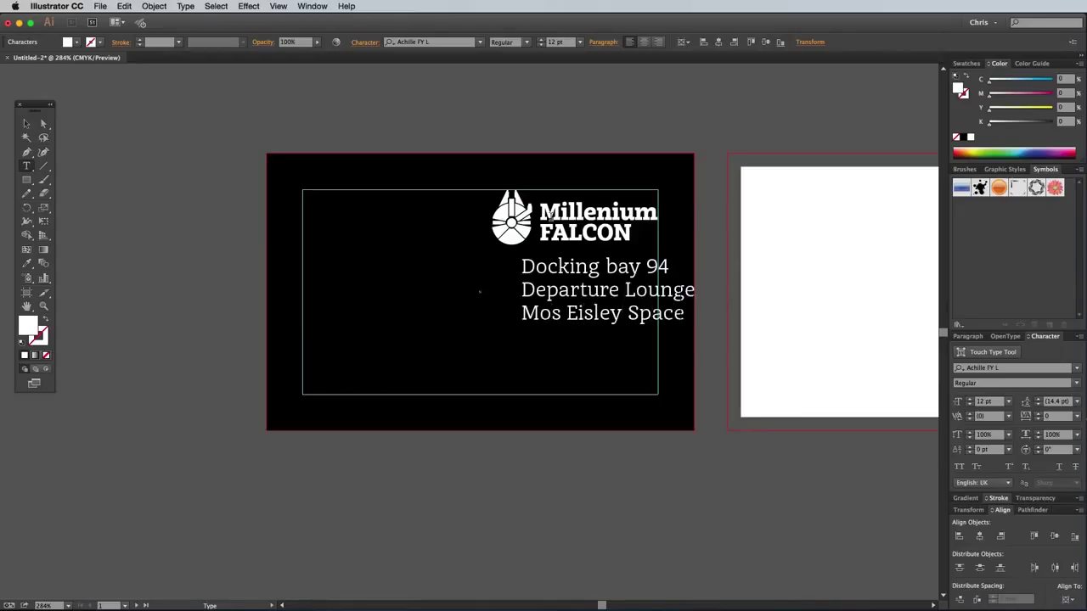
{"action": "type", "text": "port"}
{"action": "key", "text": "Return"}
{"action": "type", "text": "Tatooine"}
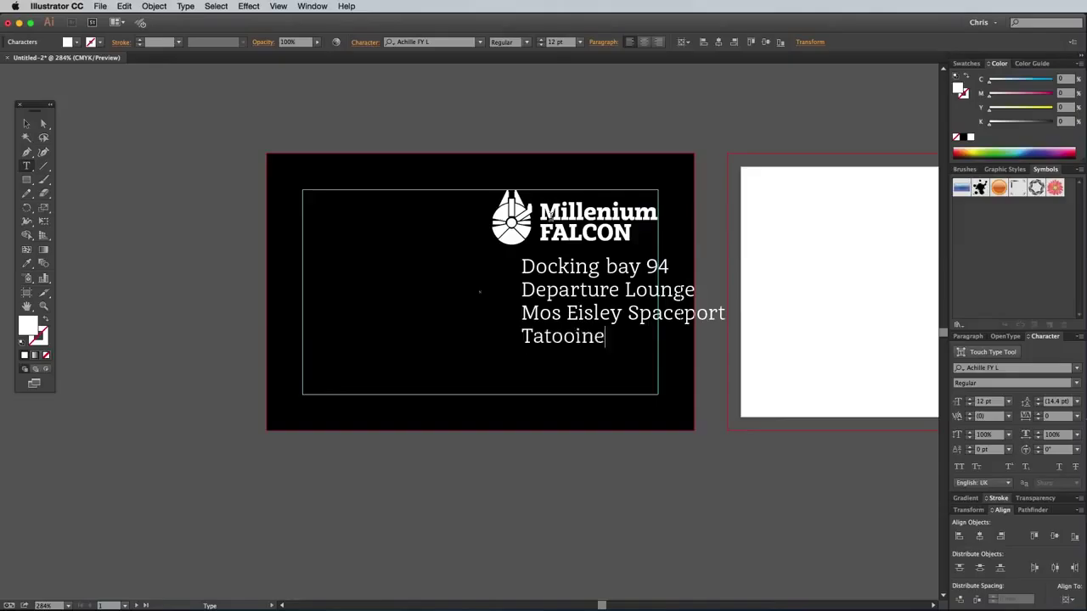
Make the address italic at 6 pt with 8 pt leading
{"action": "key", "text": "super+a"}
{"action": "left_click", "coordinate": [526, 42]}
{"action": "left_click", "coordinate": [516, 66]}
{"action": "left_click", "coordinate": [972, 336]}
{"action": "left_click", "coordinate": [1044, 398]}
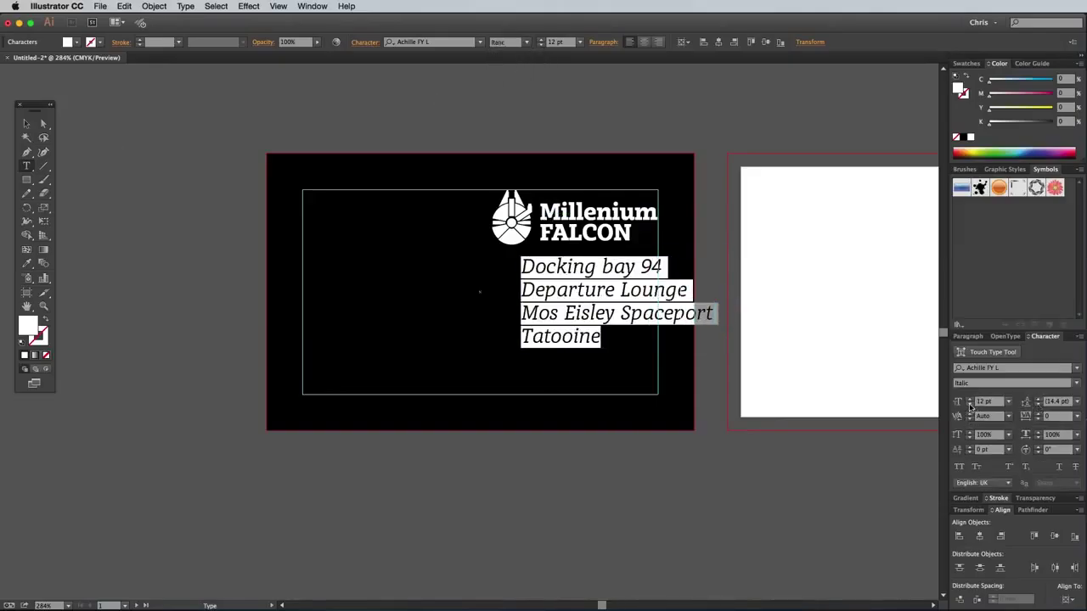
{"action": "left_click", "coordinate": [970, 405]}
{"action": "left_click", "coordinate": [969, 405]}
{"action": "left_click", "coordinate": [970, 405]}
{"action": "left_click", "coordinate": [969, 405]}
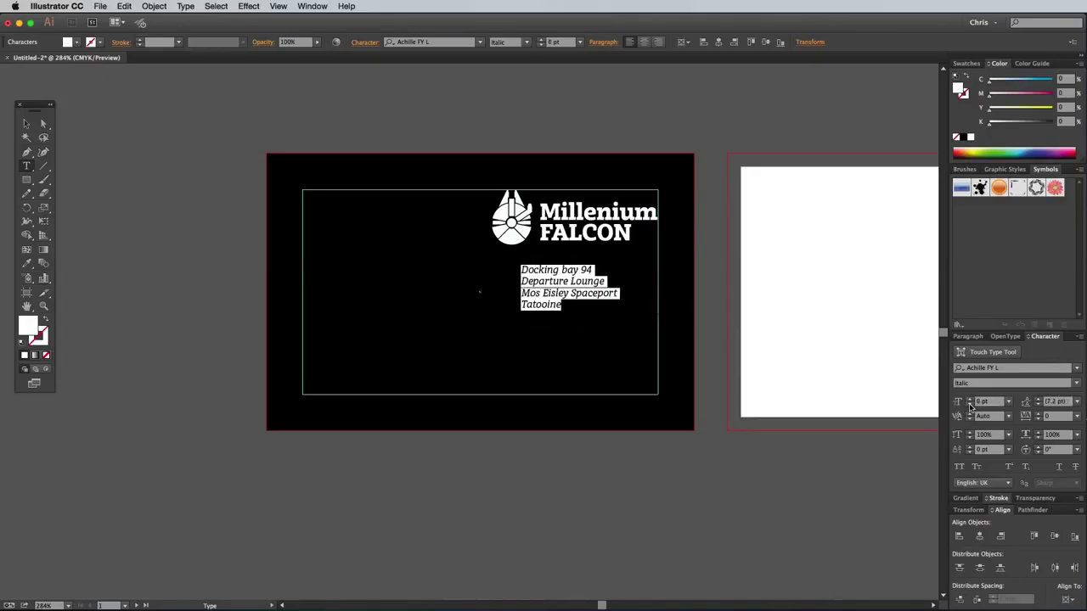
{"action": "left_click", "coordinate": [1037, 397]}
Position the address under the logo and scale the logo to match its width
{"action": "left_click", "coordinate": [26, 125]}
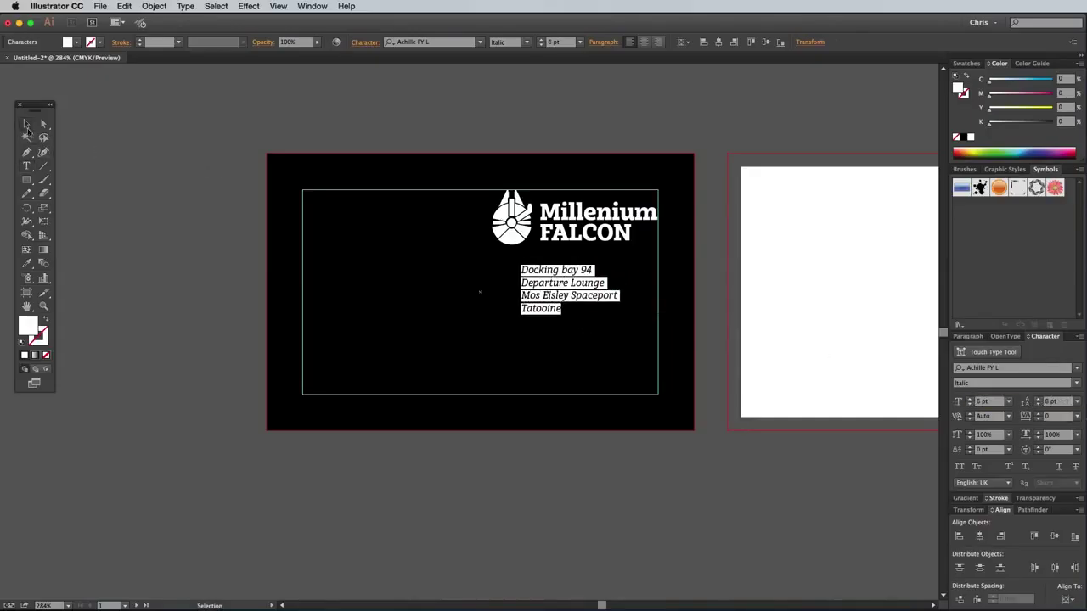
{"action": "left_click_drag", "start_coordinate": [536, 269], "coordinate": [556, 253]}
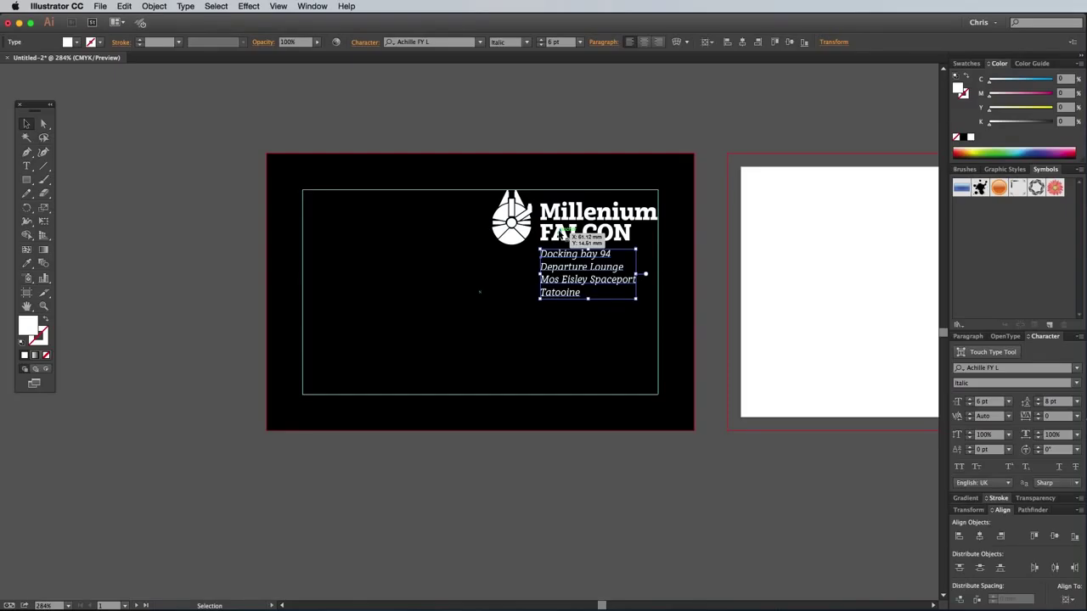
{"action": "left_click", "coordinate": [562, 231]}
{"action": "left_click_drag", "start_coordinate": [581, 268], "coordinate": [595, 270]}
{"action": "left_click", "coordinate": [586, 219]}
{"action": "left_click_drag", "start_coordinate": [492, 190], "coordinate": [520, 194]}
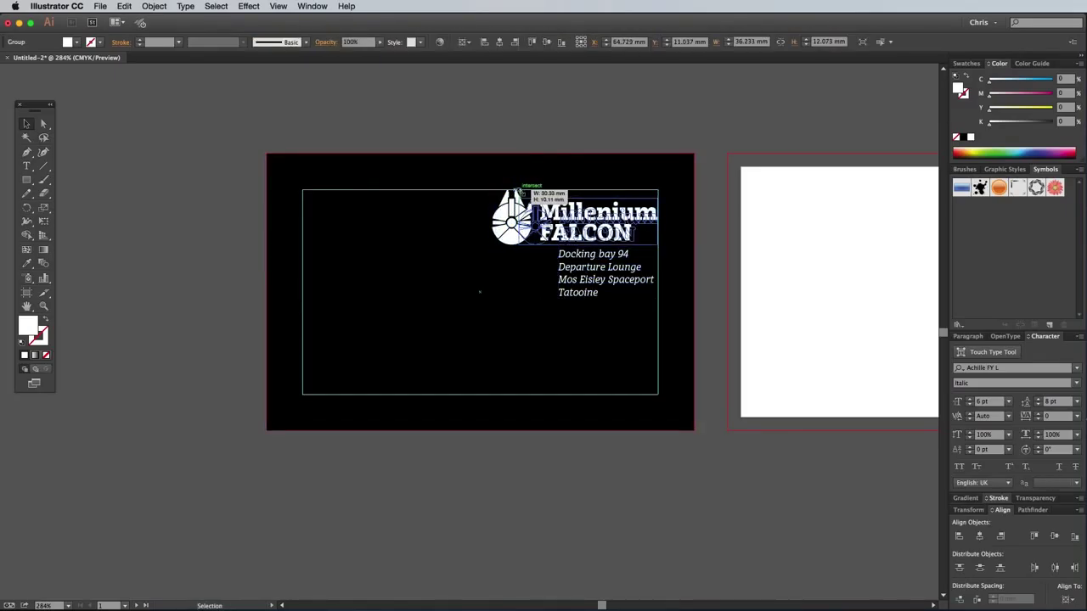
{"action": "scroll", "coordinate": [520, 193], "scroll_direction": "up", "scroll_amount": 5}
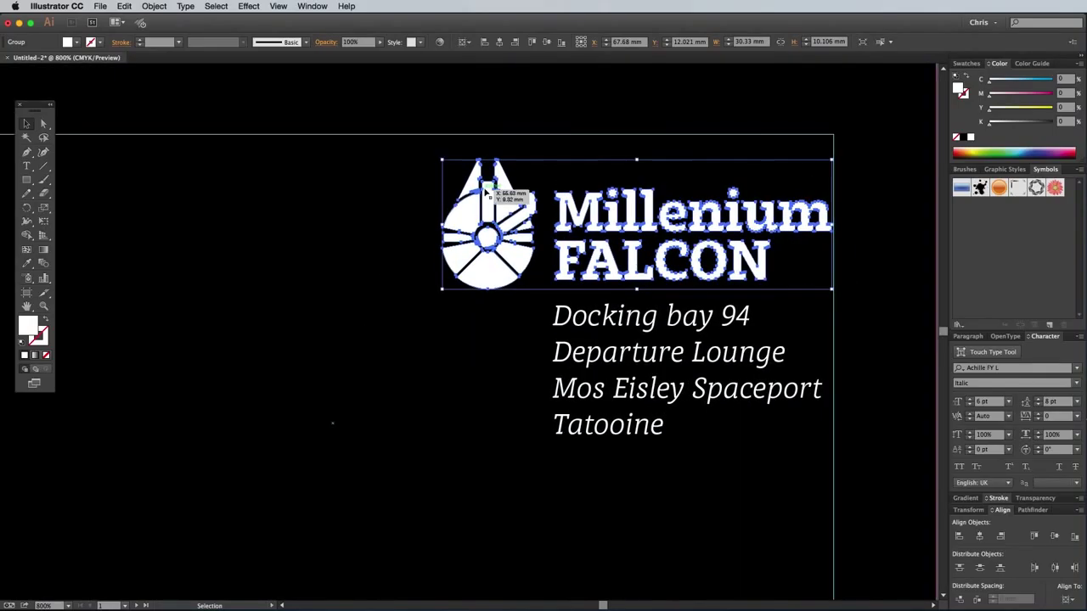
{"action": "left_click_drag", "start_coordinate": [442, 159], "coordinate": [440, 158]}
Move the logo and address block up to the front's top margin
{"action": "left_click", "coordinate": [429, 338]}
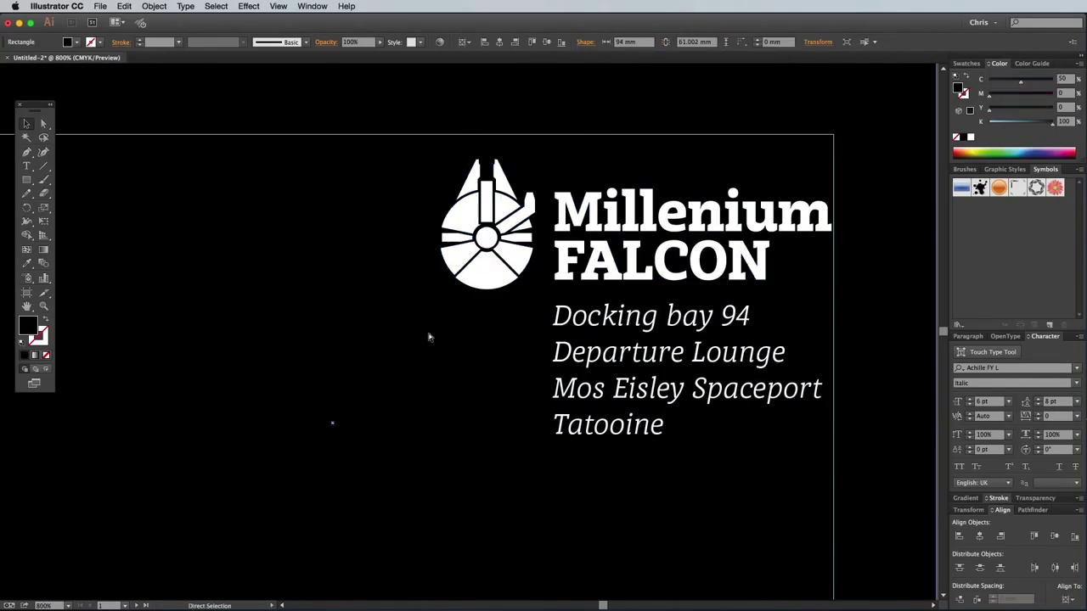
{"action": "key", "text": "ctrl+minus"}
{"action": "key", "text": "ctrl+minus"}
{"action": "left_click_drag", "start_coordinate": [526, 329], "coordinate": [526, 316]}
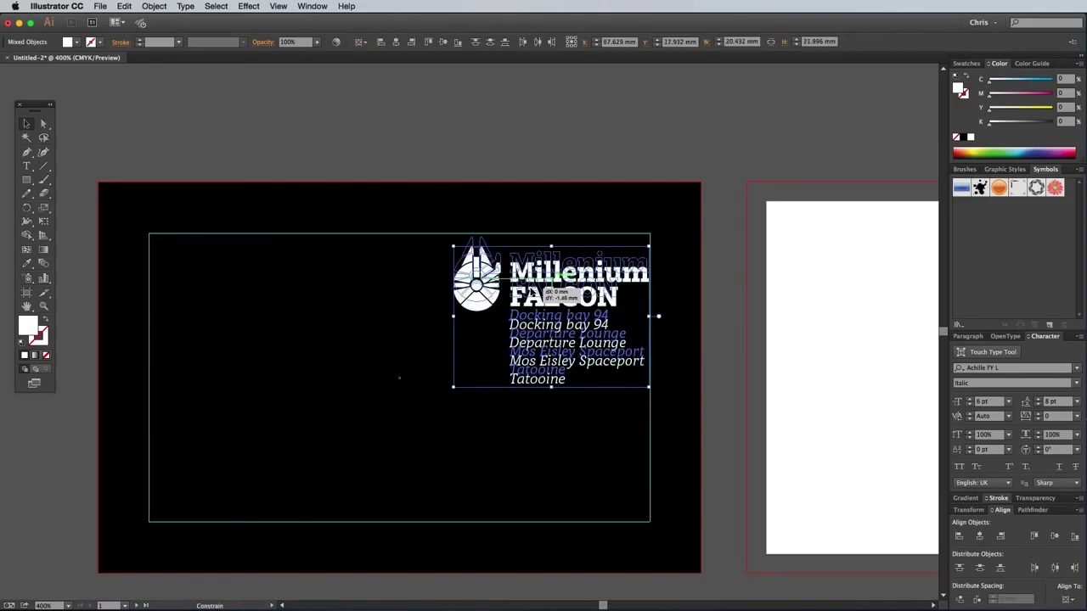
{"action": "left_click", "coordinate": [501, 127]}
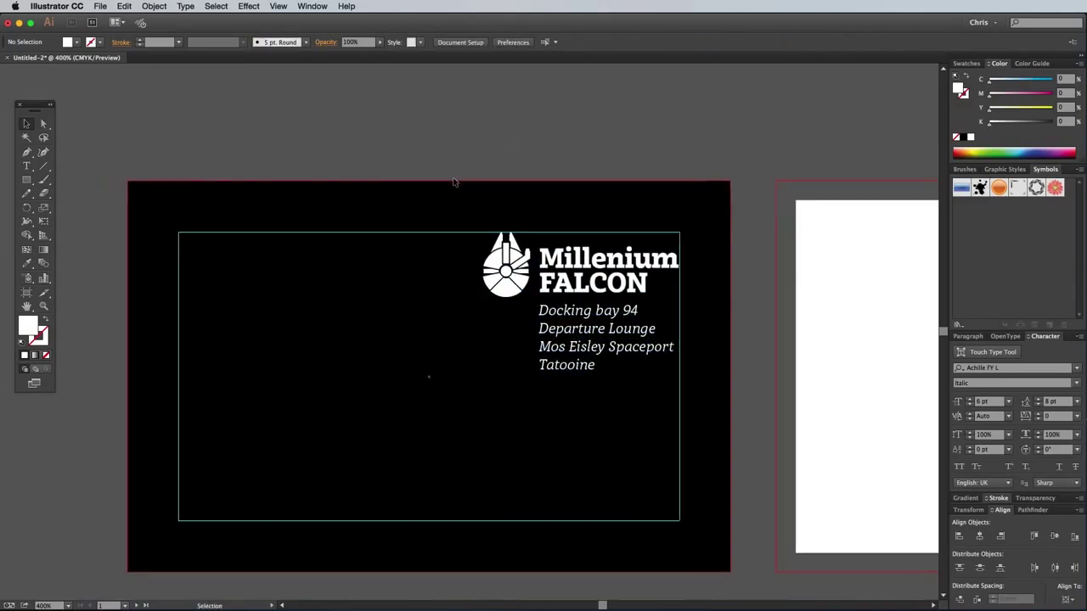
{"action": "scroll", "coordinate": [475, 161], "scroll_direction": "left", "scroll_amount": 5}
{"action": "scroll", "coordinate": [476, 162], "scroll_direction": "down", "scroll_amount": 2}
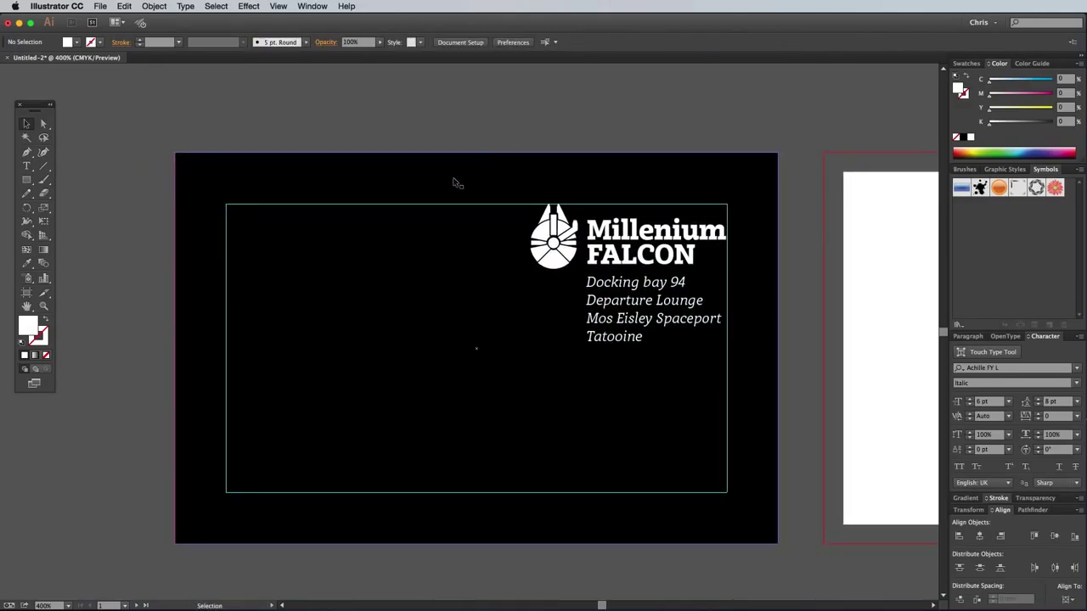
{"action": "left_click", "coordinate": [27, 180]}
Draw a white box at the lower left and add the cardholder's name in Black weight, 14 pt
{"action": "left_click_drag", "start_coordinate": [175, 365], "coordinate": [445, 476]}
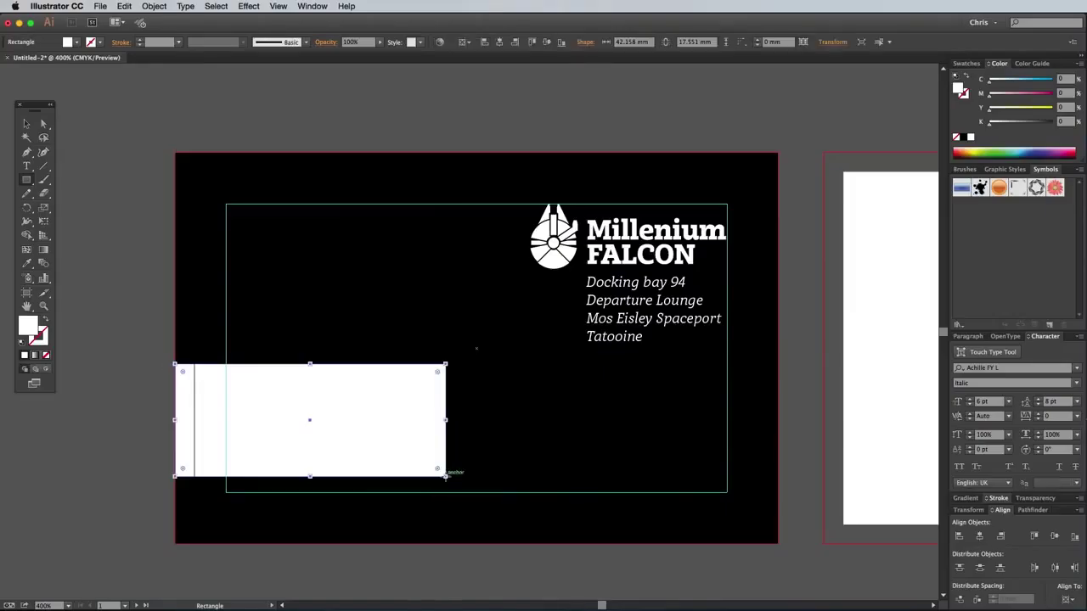
{"action": "key", "text": "t"}
{"action": "left_click", "coordinate": [240, 382]}
{"action": "type", "text": "Han Solo"}
{"action": "key", "text": "ctrl+a"}
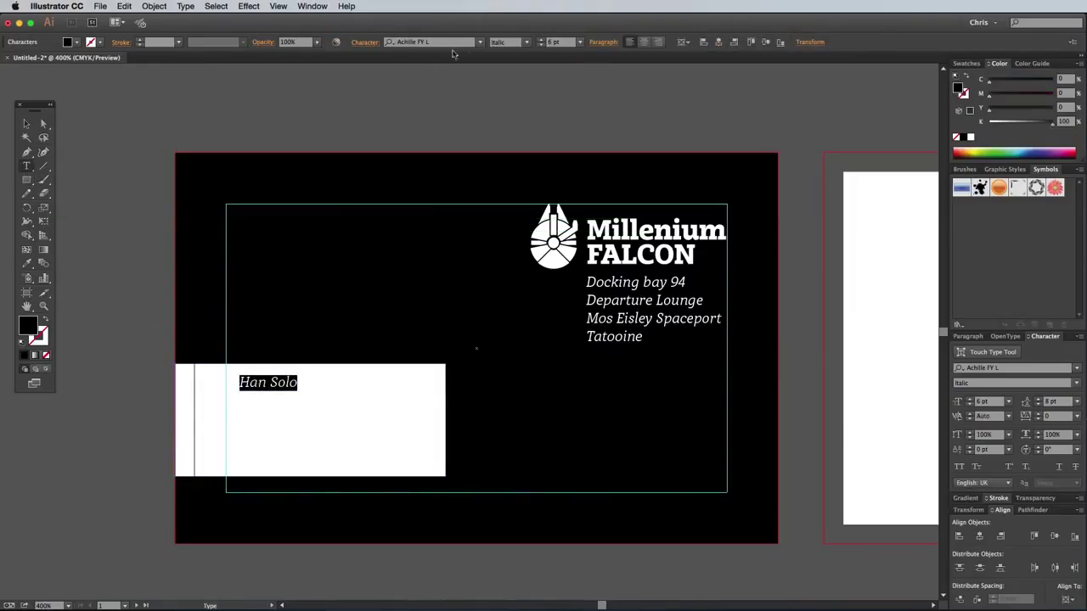
{"action": "left_click", "coordinate": [480, 42]}
{"action": "left_click", "coordinate": [459, 85]}
{"action": "key", "text": "ctrl+shift+period"}
{"action": "key", "text": "ctrl+shift+period"}
{"action": "key", "text": "ctrl+shift+period"}
{"action": "key", "text": "ctrl+shift+period"}
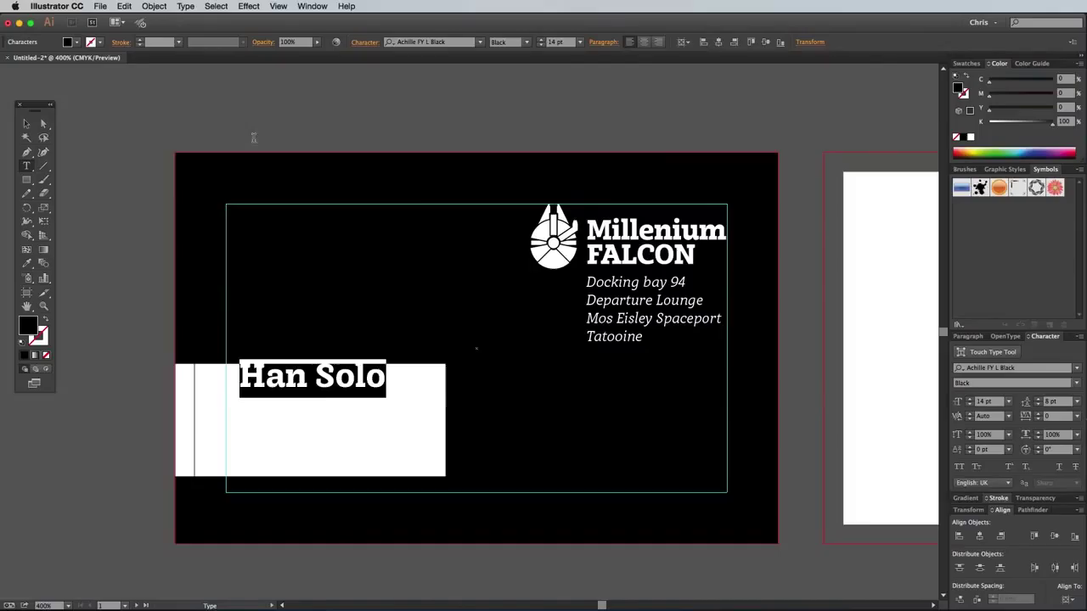
{"action": "key", "text": "Escape"}
Add a 'Captain' title below the name in Regular weight at 6 pt
{"action": "left_click_drag", "start_coordinate": [297, 387], "coordinate": [283, 439]}
{"action": "double_click", "coordinate": [268, 431]}
{"action": "type", "text": "Capt"}
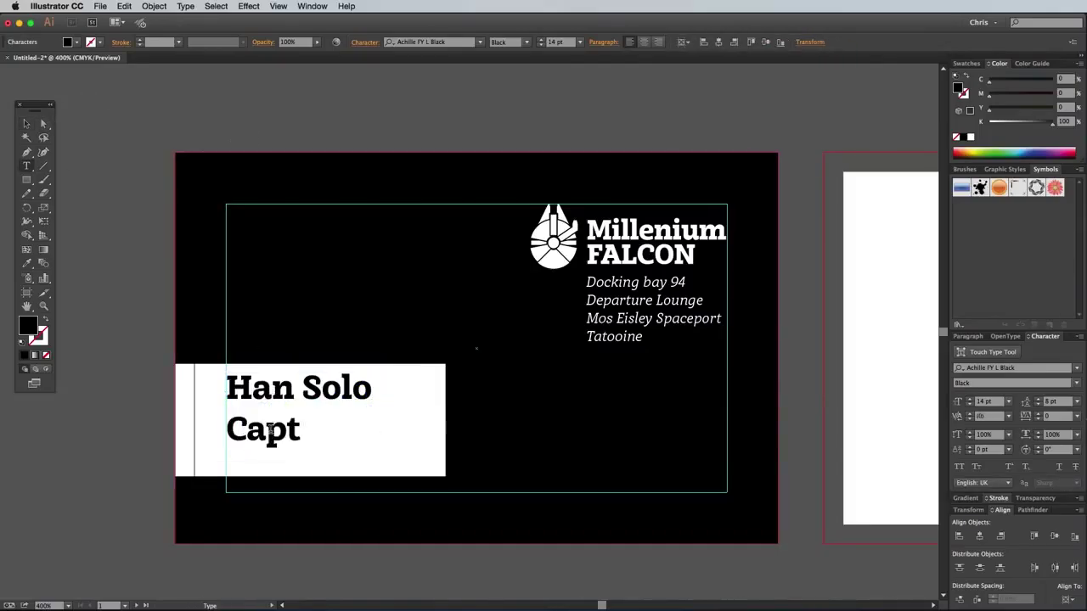
{"action": "type", "text": "ain"}
{"action": "key", "text": "ctrl+a"}
{"action": "left_click", "coordinate": [480, 41]}
{"action": "left_click", "coordinate": [441, 82]}
{"action": "left_click", "coordinate": [541, 45]}
{"action": "key", "text": "ctrl+shift+comma"}
{"action": "key", "text": "Escape"}
{"action": "left_click_drag", "start_coordinate": [253, 436], "coordinate": [253, 440]}
Add phone number and social handle lines in Black weight, then tighten the white box around them
{"action": "double_click", "coordinate": [253, 438]}
{"action": "left_click", "coordinate": [512, 42]}
{"action": "left_click", "coordinate": [425, 88]}
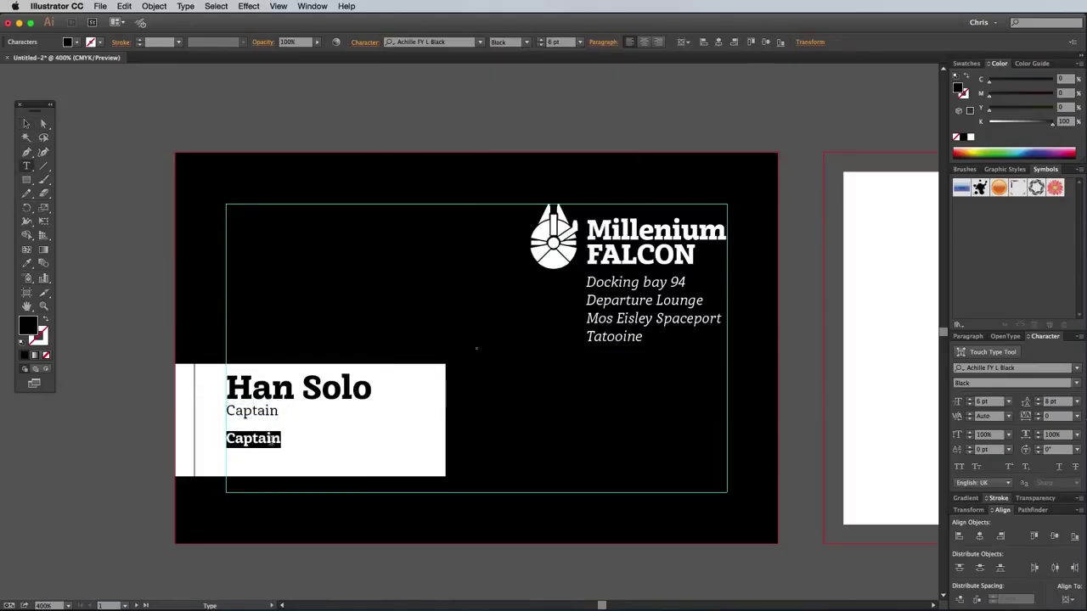
{"action": "type", "text": "M-11 9109 109"}
{"action": "key", "text": "Return"}
{"action": "type", "text": "@"}
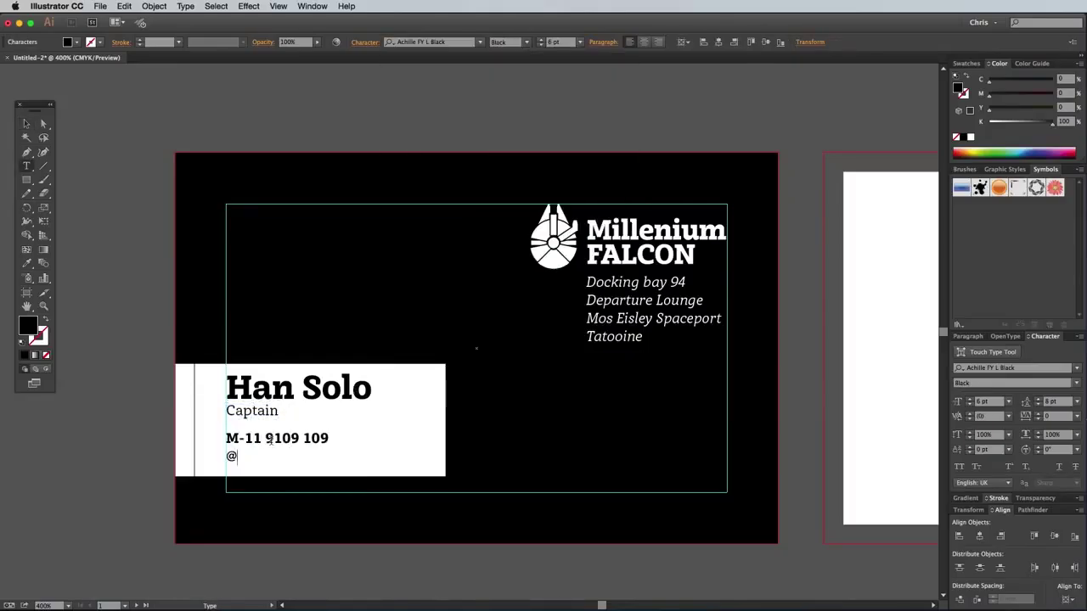
{"action": "type", "text": "corelliansmuggler"}
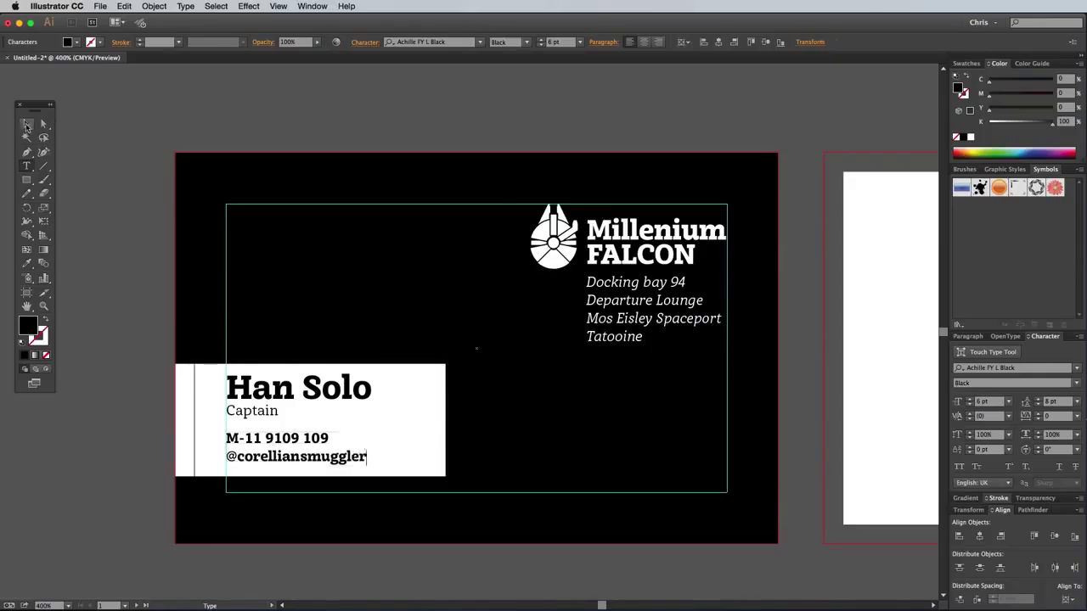
{"action": "key", "text": "ctrl+a"}
{"action": "left_click", "coordinate": [541, 39]}
{"action": "key", "text": "Escape"}
{"action": "left_click", "coordinate": [445, 408]}
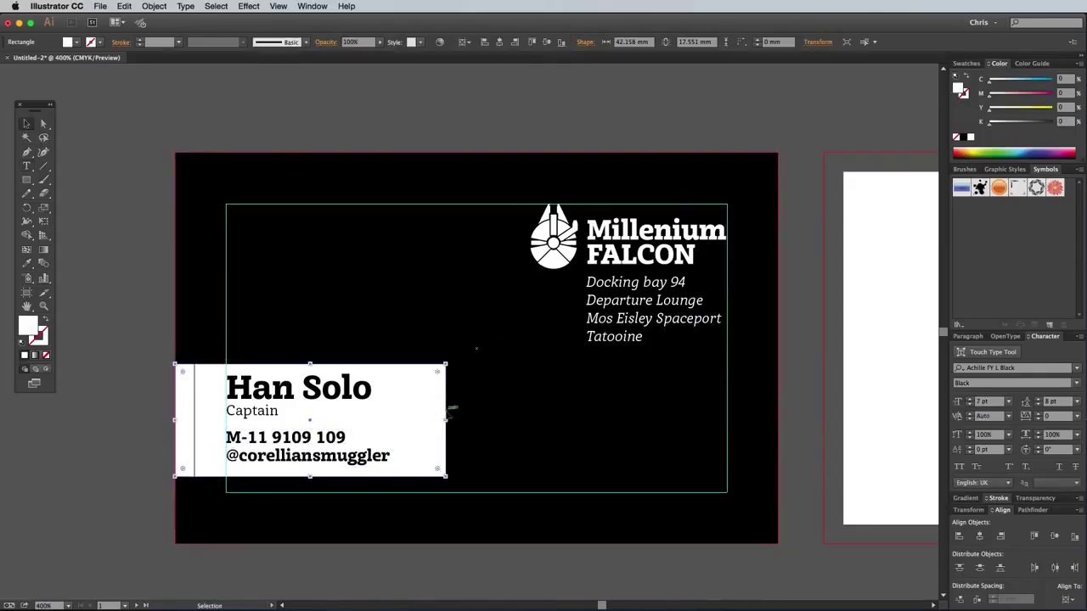
{"action": "left_click_drag", "start_coordinate": [448, 409], "coordinate": [422, 408]}
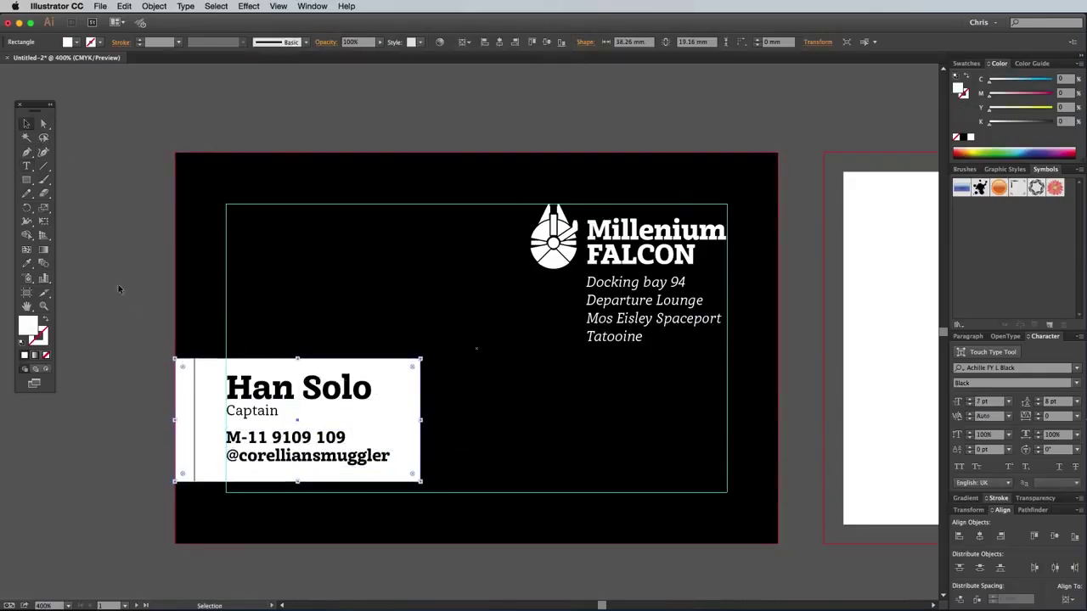
{"action": "left_click", "coordinate": [161, 344]}
Zoom out over both card sides, then start a new document in Photoshop
{"action": "key", "text": "ctrl+minus"}
{"action": "key", "text": "ctrl+minus"}
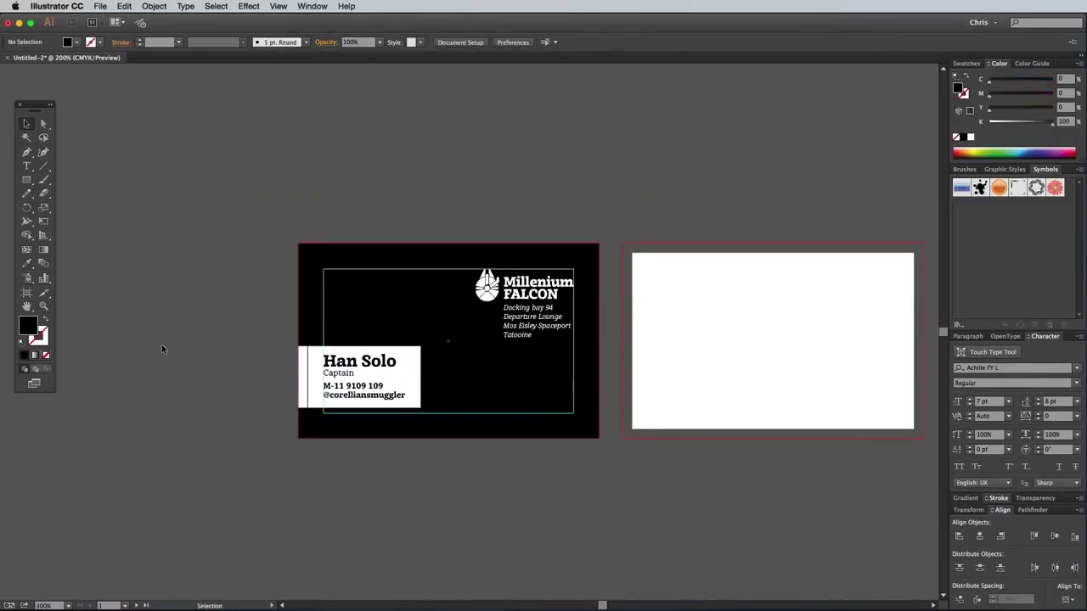
{"action": "scroll", "coordinate": [161, 344], "scroll_direction": "right", "scroll_amount": 5}
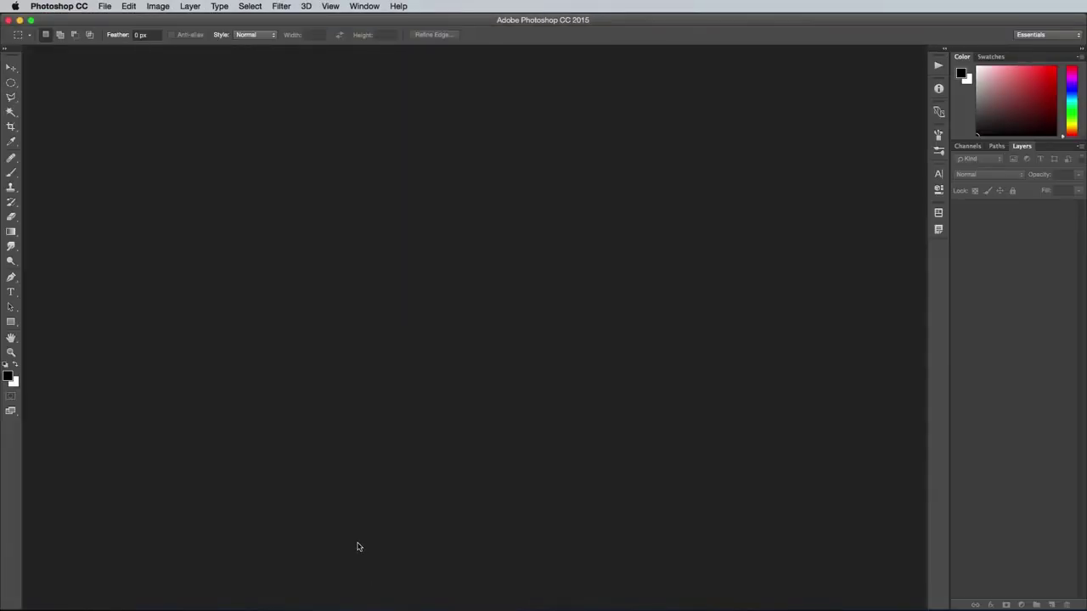
{"action": "key", "text": "super+n"}
Set up the Photoshop document at 94 × 61 mm, 300 ppi, CMYK, and create it
{"action": "left_click_drag", "start_coordinate": [704, 259], "coordinate": [509, 223]}
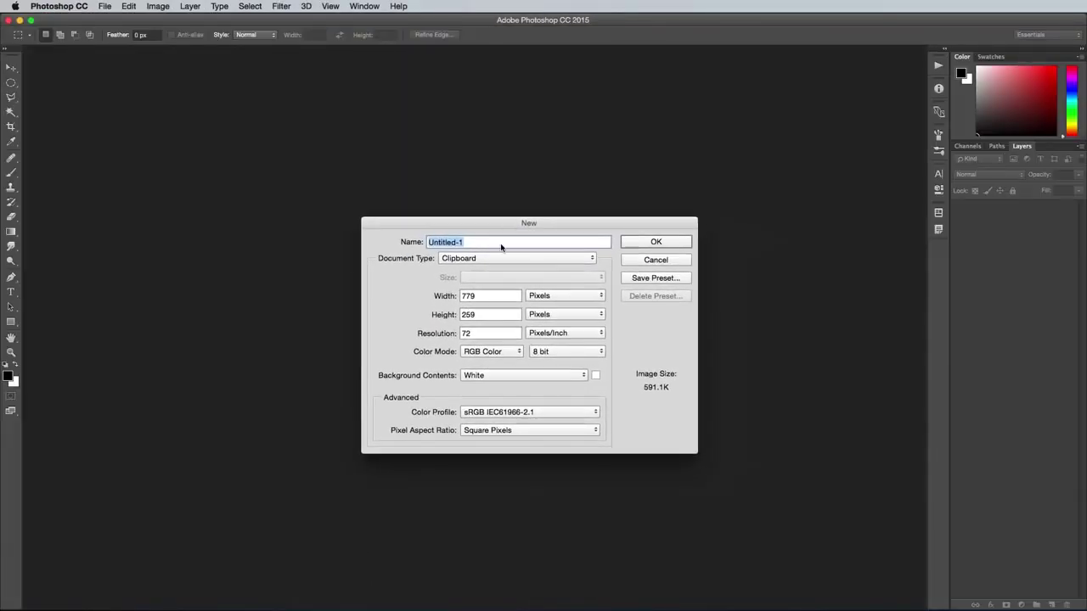
{"action": "left_click", "coordinate": [563, 296]}
{"action": "left_click", "coordinate": [536, 318]}
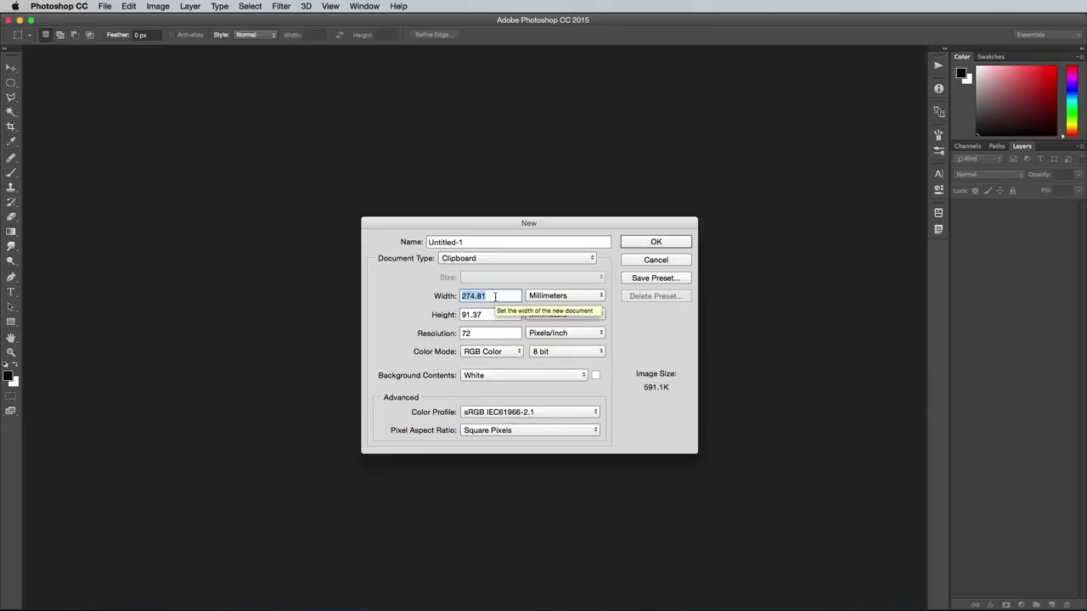
{"action": "type", "text": "94"}
{"action": "key", "text": "Tab"}
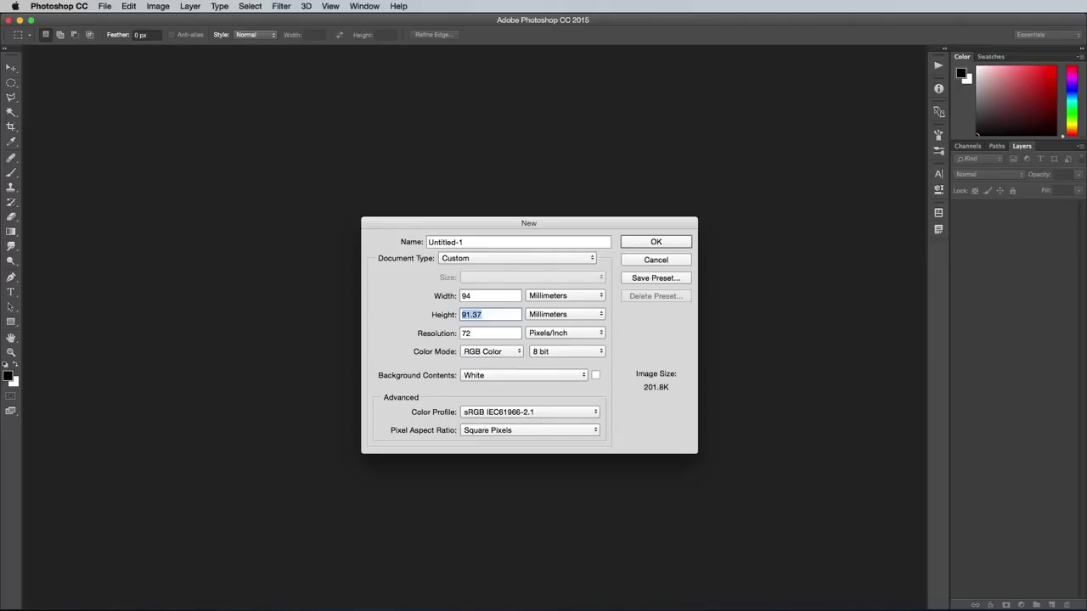
{"action": "type", "text": "6"}
{"action": "type", "text": "1"}
{"action": "key", "text": "Tab"}
{"action": "type", "text": "30"}
{"action": "type", "text": "0"}
{"action": "left_click", "coordinate": [502, 351]}
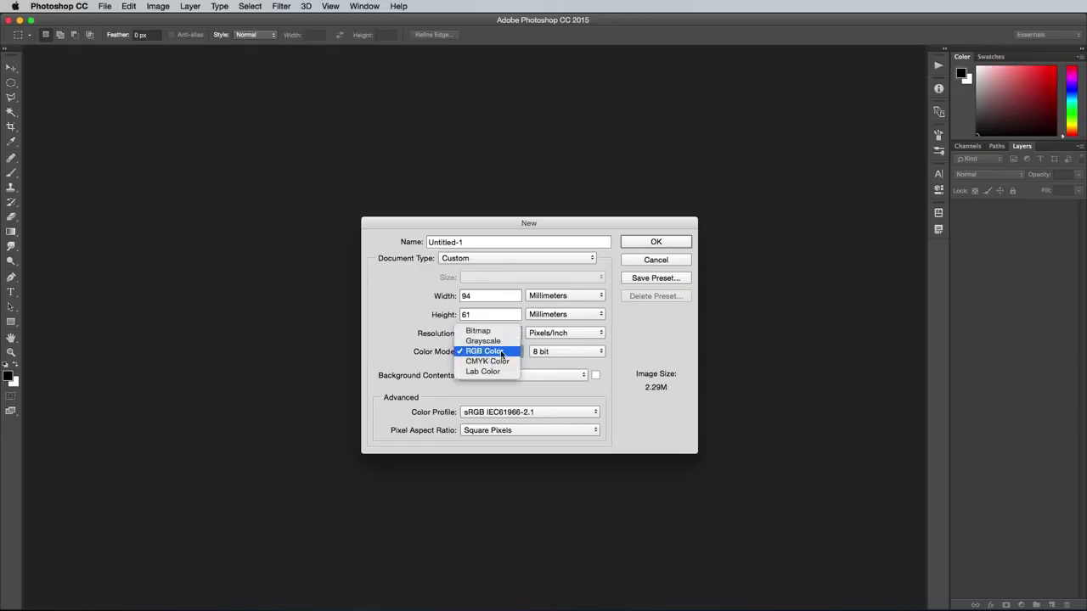
{"action": "left_click", "coordinate": [499, 362]}
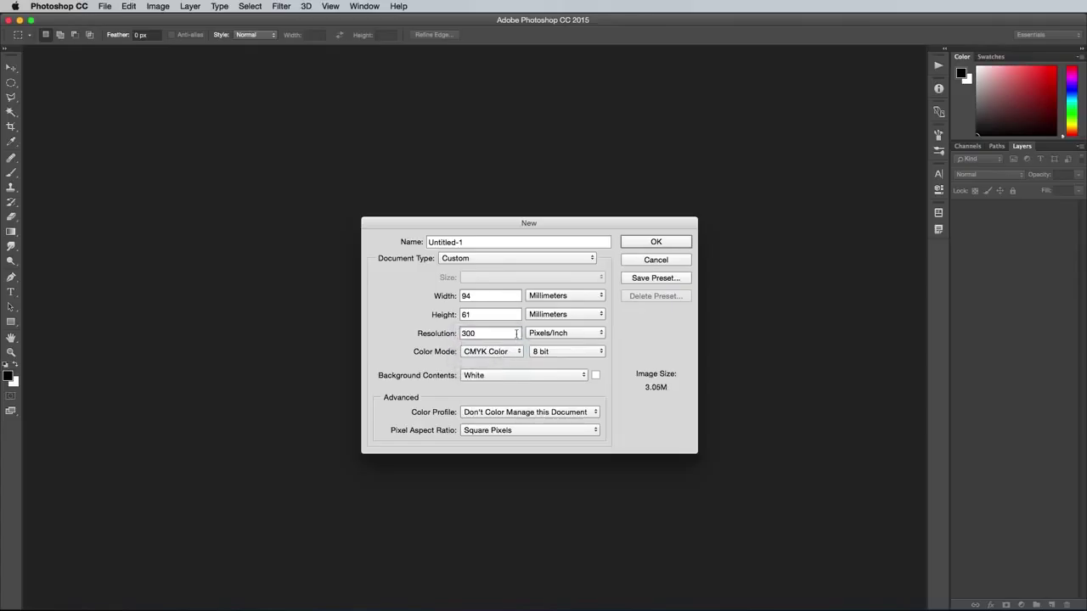
{"action": "left_click", "coordinate": [640, 244]}
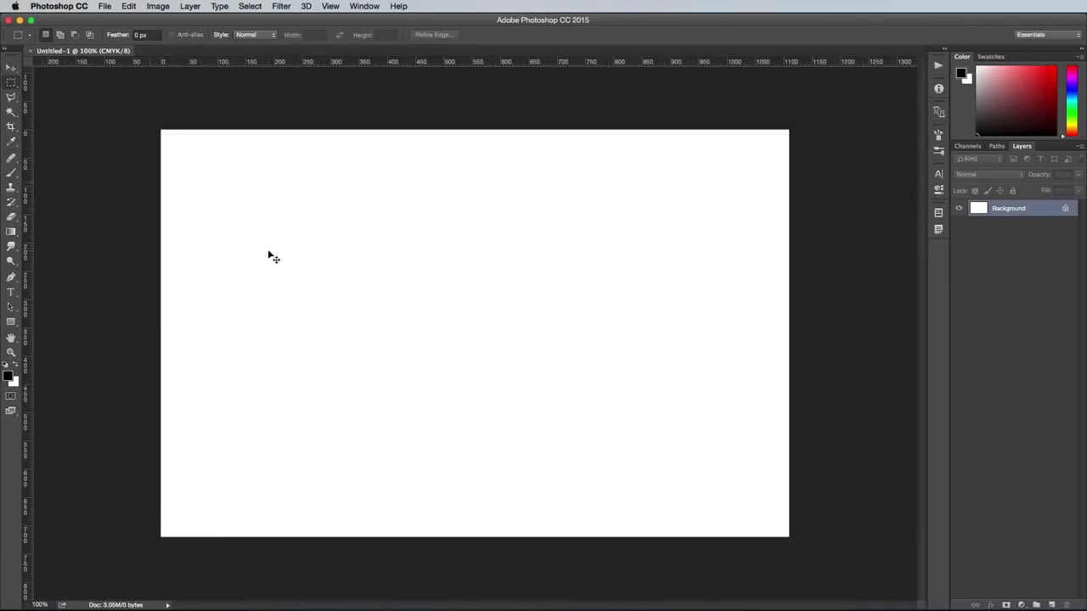
Select the whole canvas and transform the selection to 78 × 60 mm
{"action": "key", "text": "super+a"}
{"action": "right_click", "coordinate": [305, 247]}
{"action": "left_click", "coordinate": [340, 381]}
{"action": "right_click", "coordinate": [178, 35]}
{"action": "right_click", "coordinate": [236, 35]}
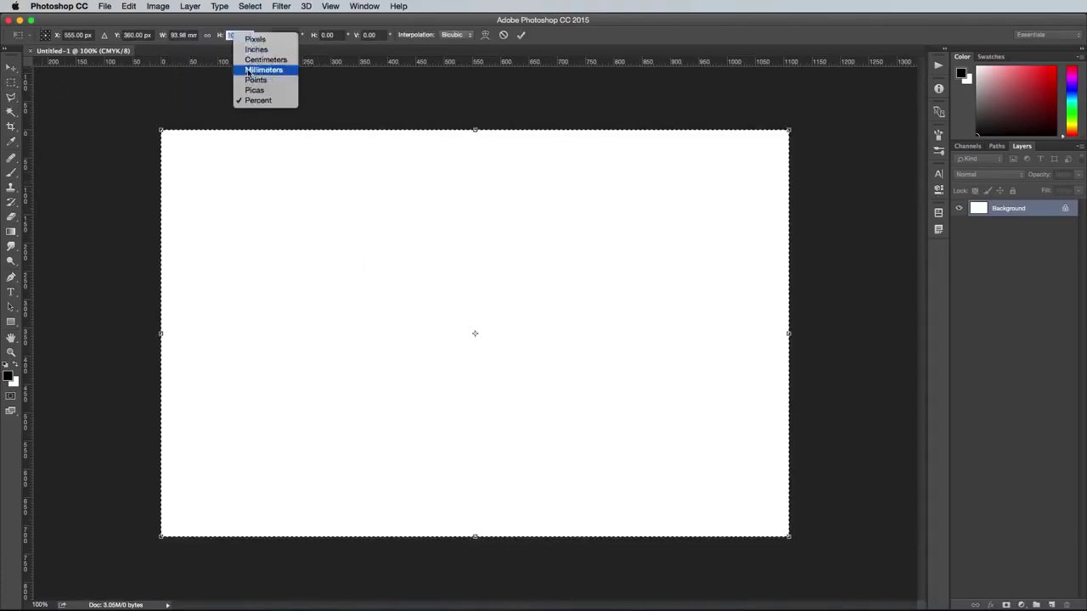
{"action": "left_click", "coordinate": [259, 71]}
{"action": "type", "text": "7"}
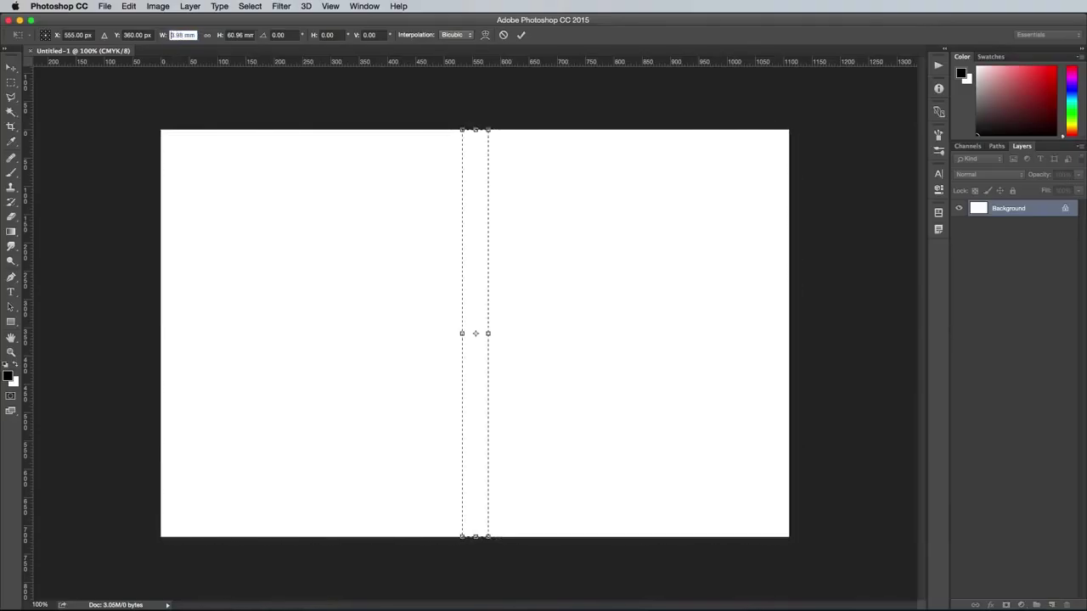
{"action": "type", "text": "8"}
{"action": "key", "text": "Tab"}
{"action": "type", "text": "60mm"}
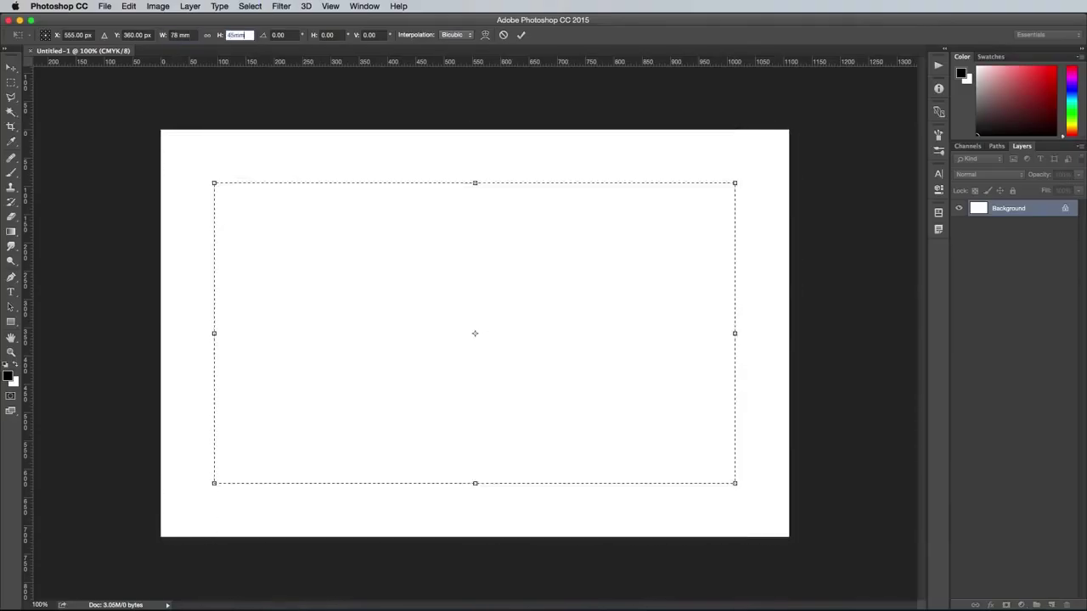
Add guides along the selection's top, bottom, left and right edges, then deselect
{"action": "left_click_drag", "start_coordinate": [222, 61], "coordinate": [216, 183]}
{"action": "left_click_drag", "start_coordinate": [227, 66], "coordinate": [250, 483]}
{"action": "left_click_drag", "start_coordinate": [25, 300], "coordinate": [214, 300]}
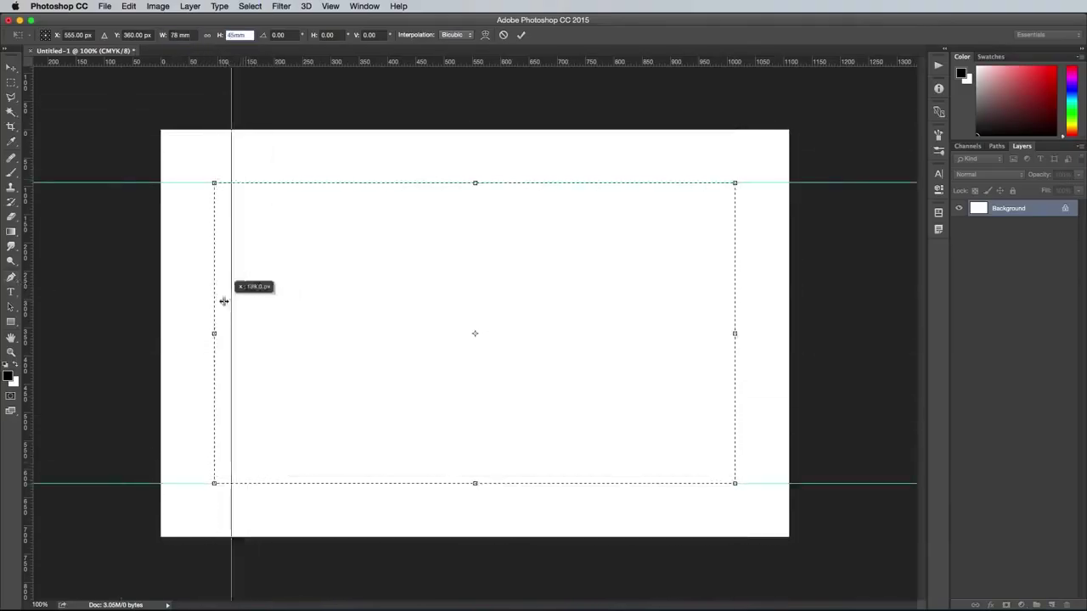
{"action": "left_click_drag", "start_coordinate": [26, 317], "coordinate": [737, 317]}
{"action": "key", "text": "Return"}
{"action": "key", "text": "ctrl+d"}
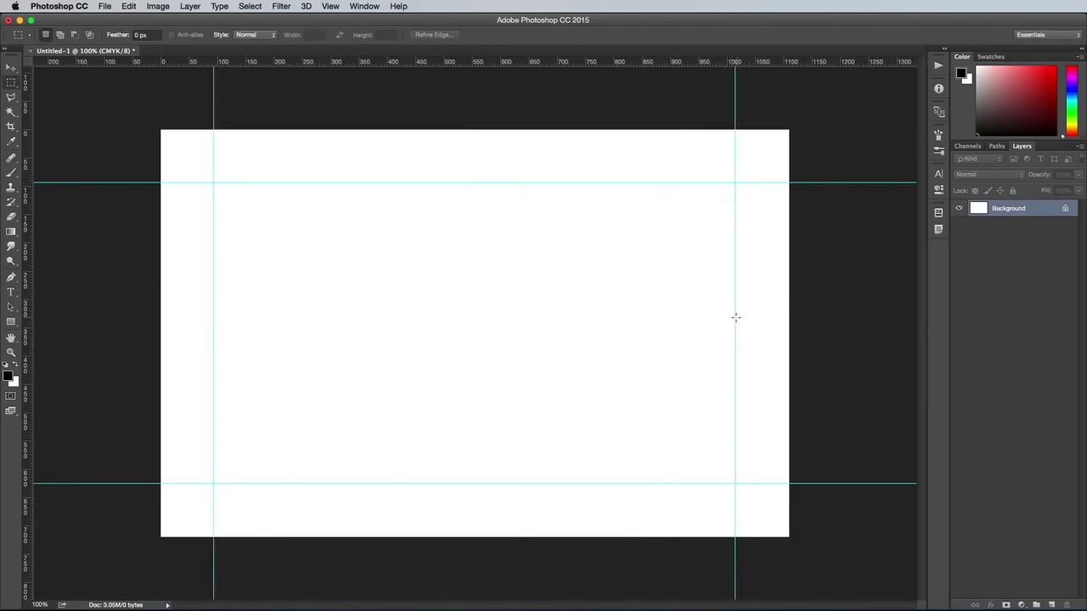
Bring the Falcon logo onto the card, enlarging it and moving it up slightly
{"action": "key", "text": "F11"}
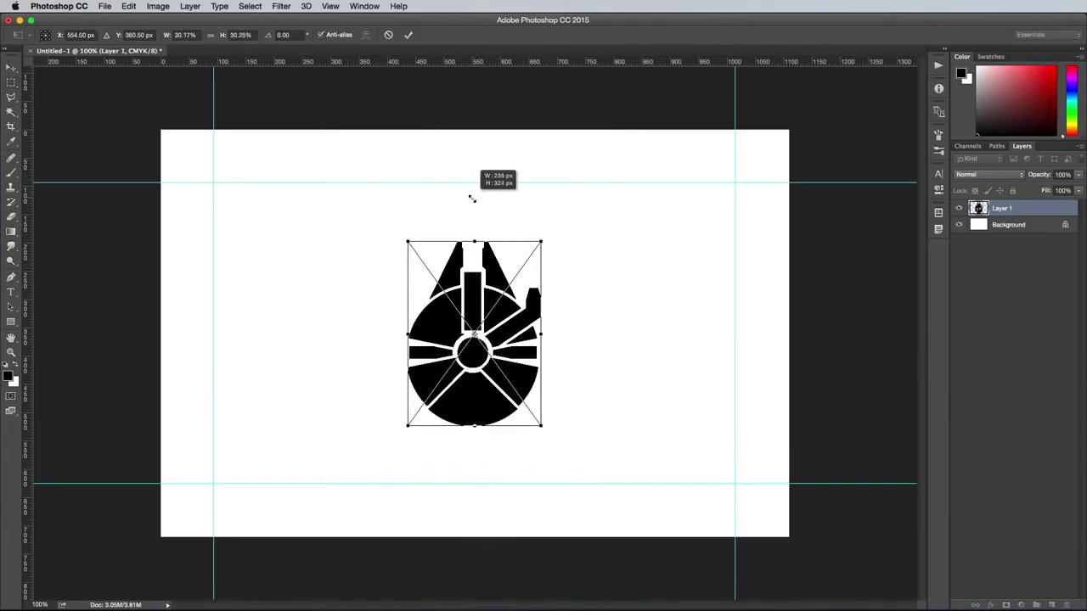
{"action": "left_click_drag", "start_coordinate": [407, 241], "coordinate": [401, 210]}
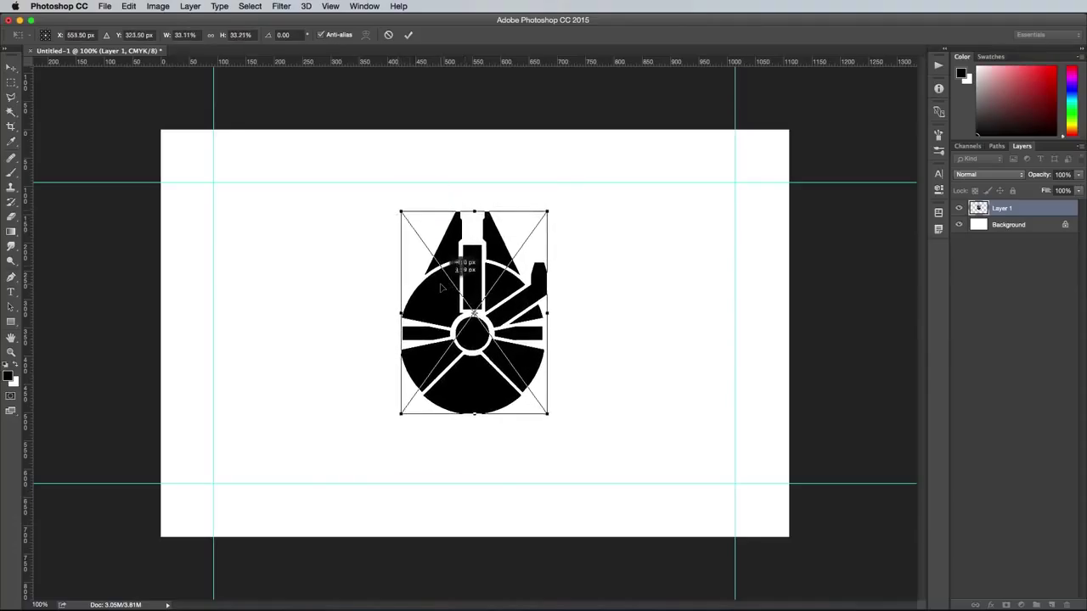
{"action": "key", "text": "Return"}
Add the tagline 'Kessel Run in under twelve parsecs' below the logo, scaled to fit the card
{"action": "key", "text": "t"}
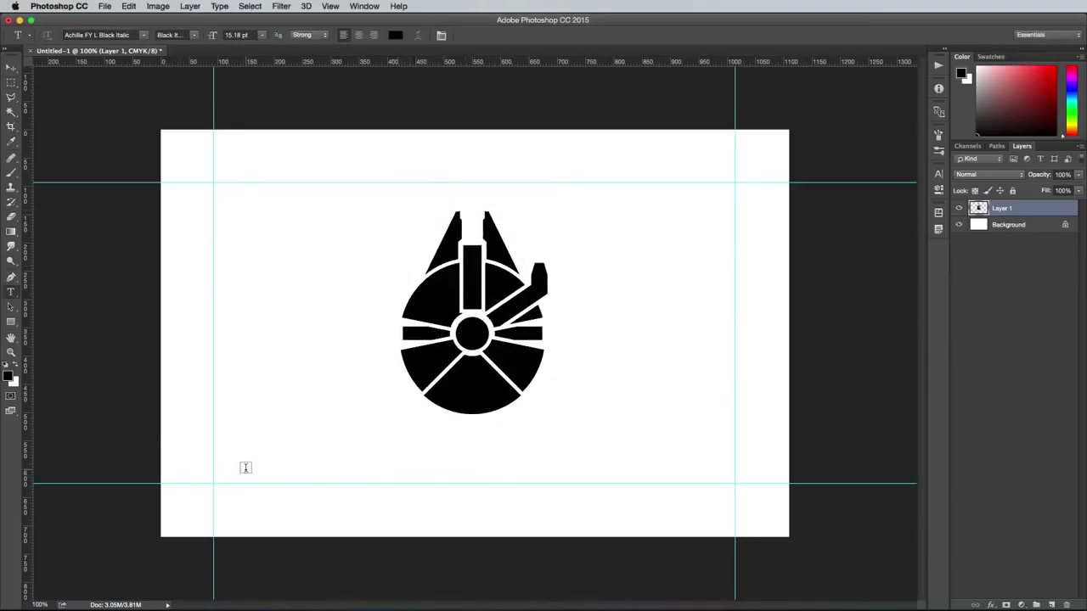
{"action": "left_click", "coordinate": [245, 468]}
{"action": "type", "text": "Kessel Run i"}
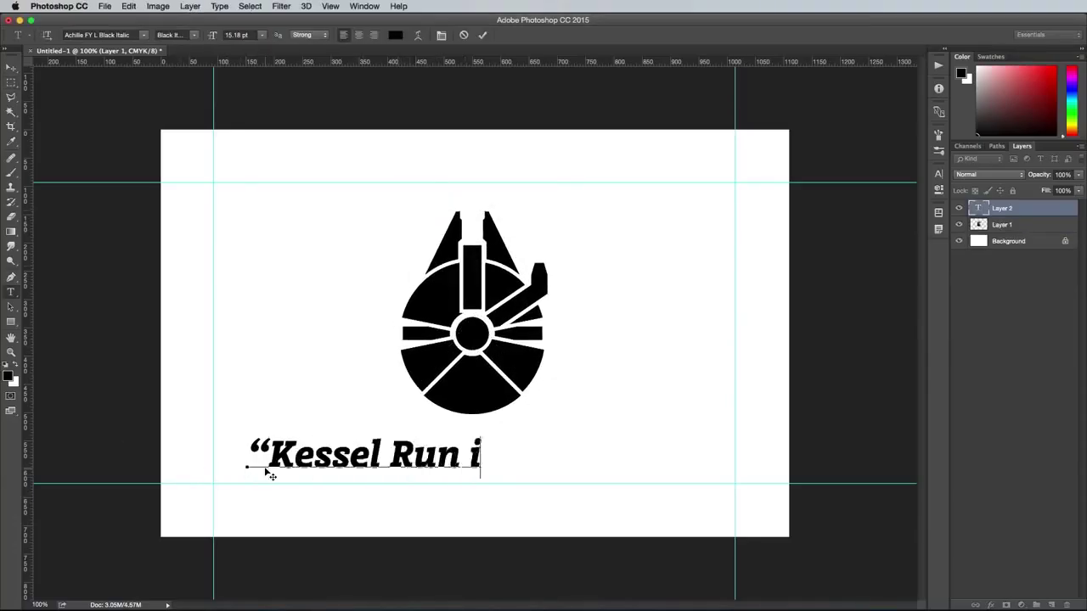
{"action": "type", "text": "n under twelve parsecs"}
{"action": "left_click", "coordinate": [11, 68]}
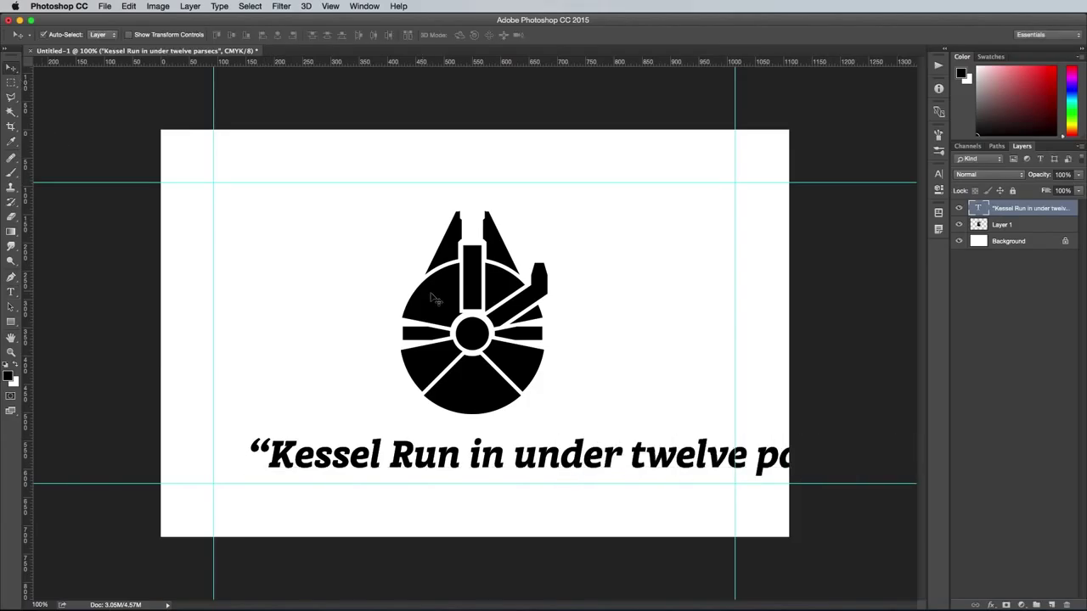
{"action": "key", "text": "ctrl+t"}
{"action": "left_click_drag", "start_coordinate": [888, 438], "coordinate": [737, 449]}
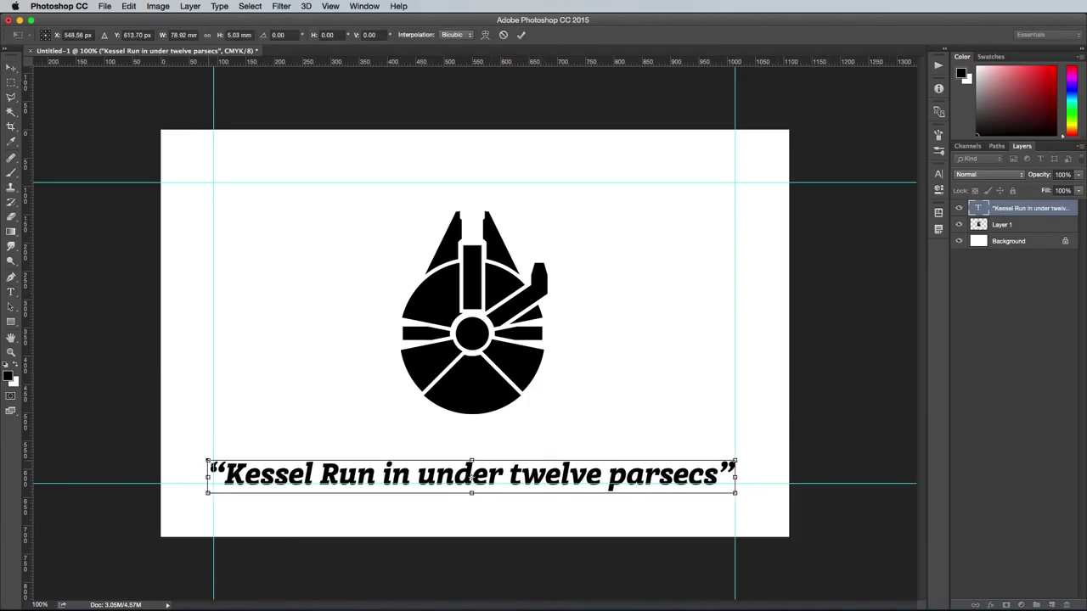
{"action": "left_click_drag", "start_coordinate": [207, 461], "coordinate": [213, 459]}
{"action": "key", "text": "Return"}
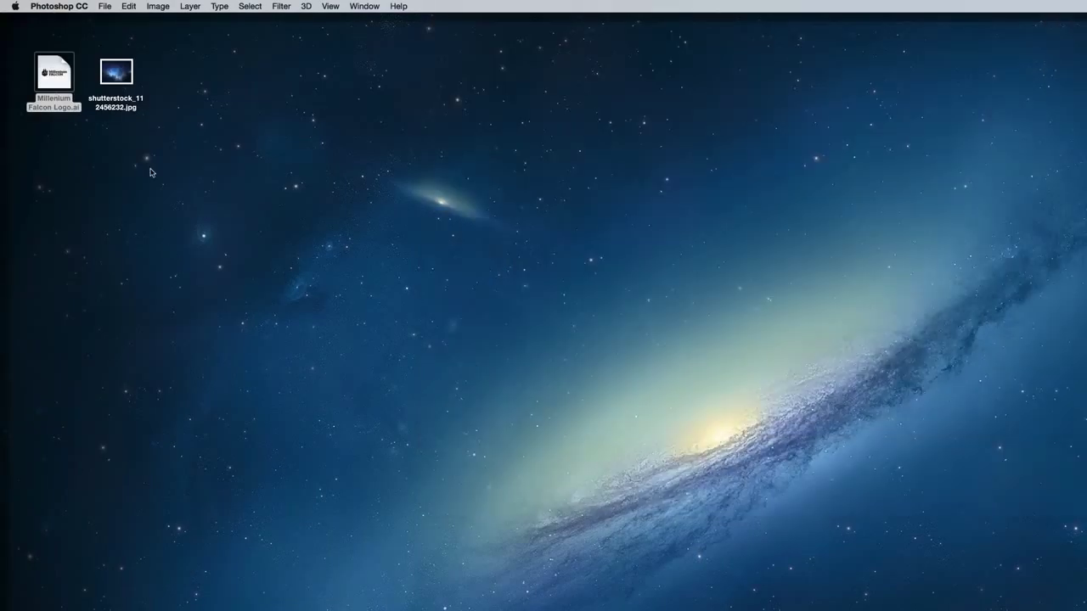
Copy the space photo and paste it into the card as a new layer
{"action": "double_click", "coordinate": [116, 72]}
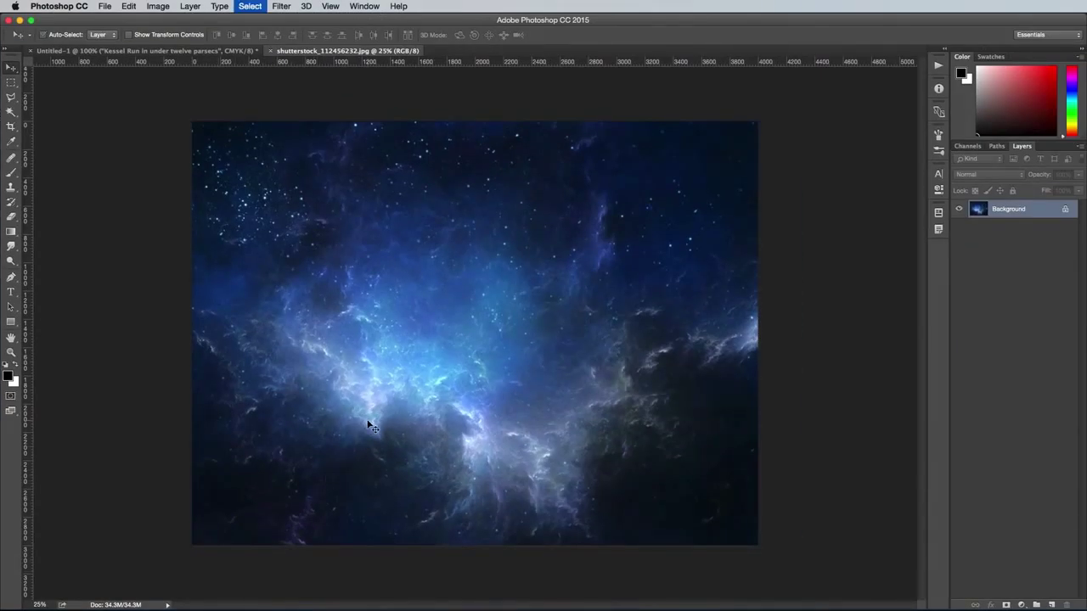
{"action": "key", "text": "ctrl+a"}
{"action": "key", "text": "ctrl+w"}
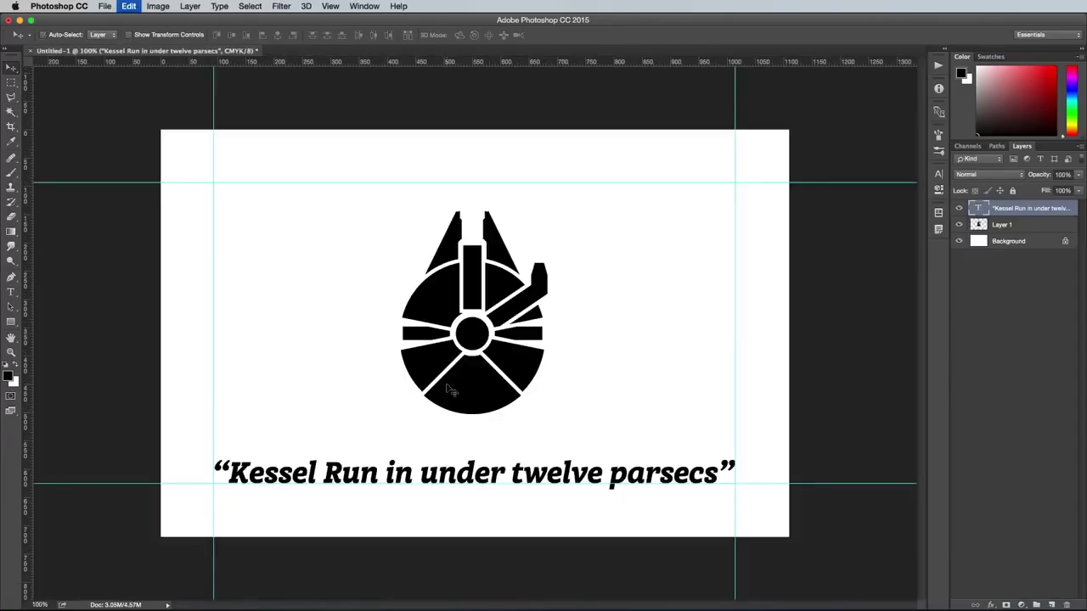
{"action": "key", "text": "ctrl+v"}
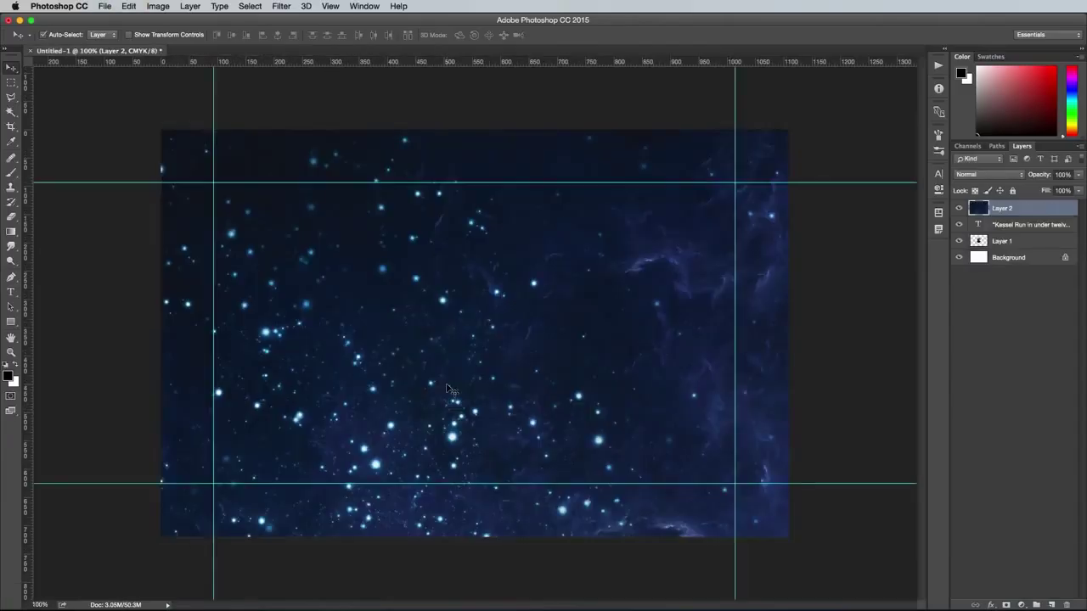
Scale the pasted nebula photo down to roughly the card's size and reposition it
{"action": "key", "text": "ctrl+t"}
{"action": "key", "text": "ctrl+minus"}
{"action": "key", "text": "ctrl+minus"}
{"action": "key", "text": "ctrl+minus"}
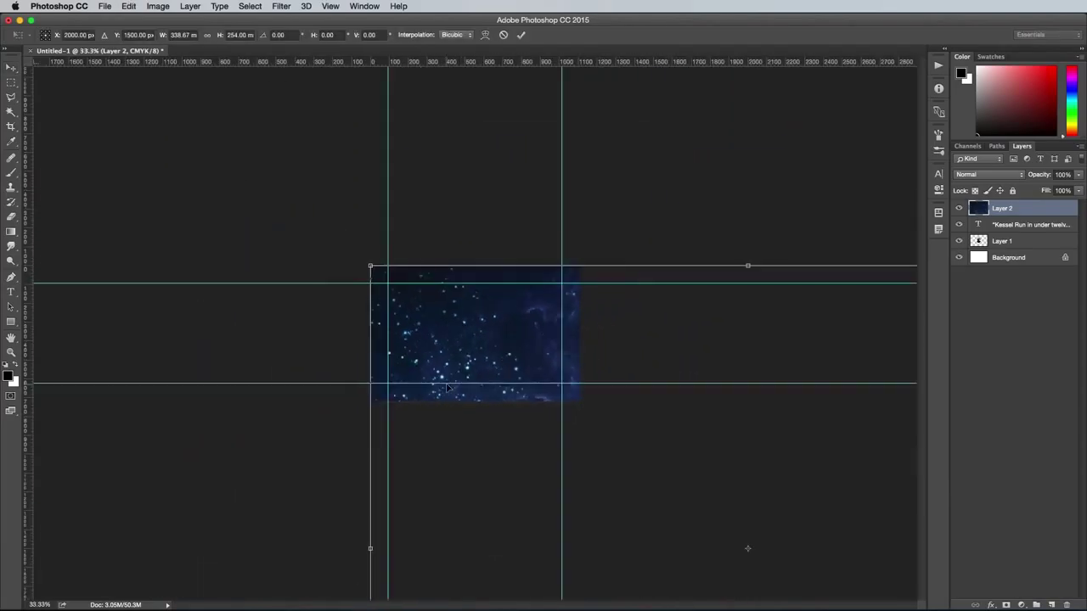
{"action": "key", "text": "ctrl+minus"}
{"action": "mouse_move", "coordinate": [397, 283]}
{"action": "left_mouse_down"}
{"action": "mouse_move", "coordinate": [626, 411]}
{"action": "mouse_move", "coordinate": [432, 246]}
{"action": "mouse_move", "coordinate": [416, 263]}
{"action": "left_mouse_up"}
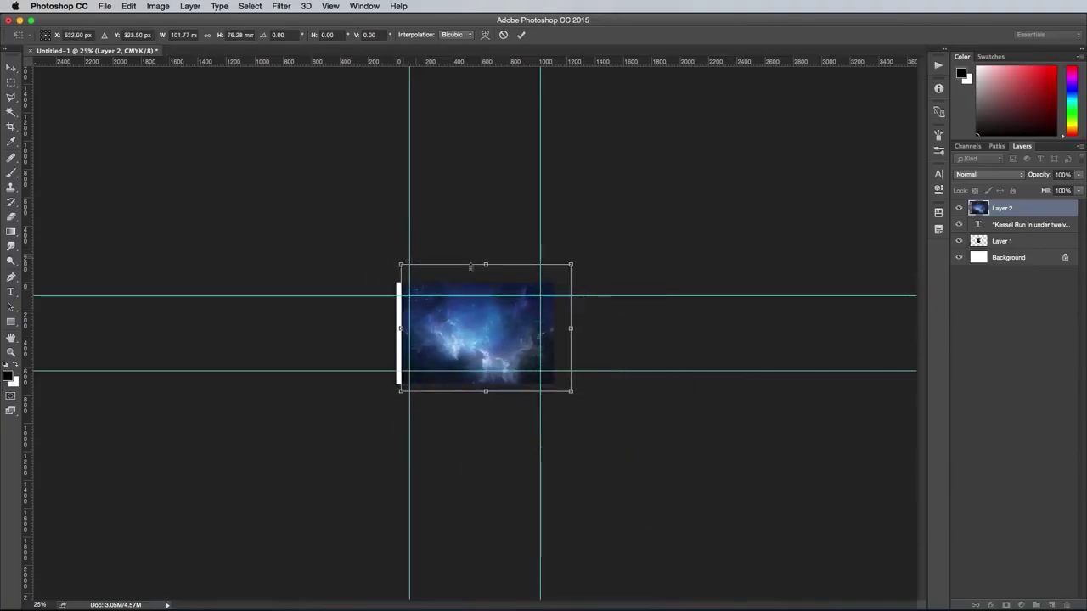
{"action": "left_click_drag", "start_coordinate": [488, 312], "coordinate": [477, 317]}
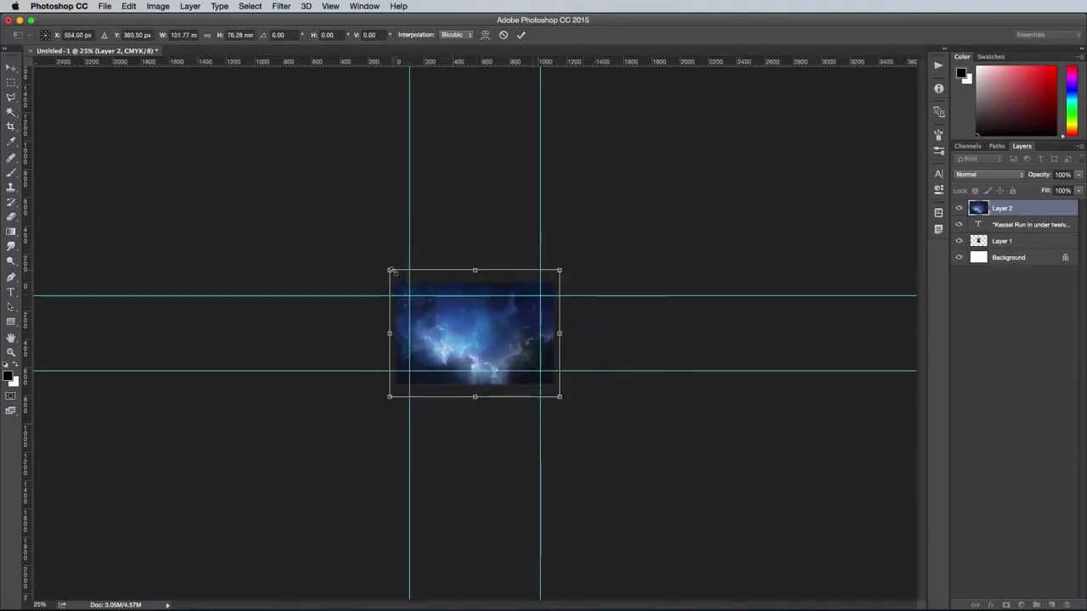
{"action": "left_click_drag", "start_coordinate": [394, 272], "coordinate": [394, 272]}
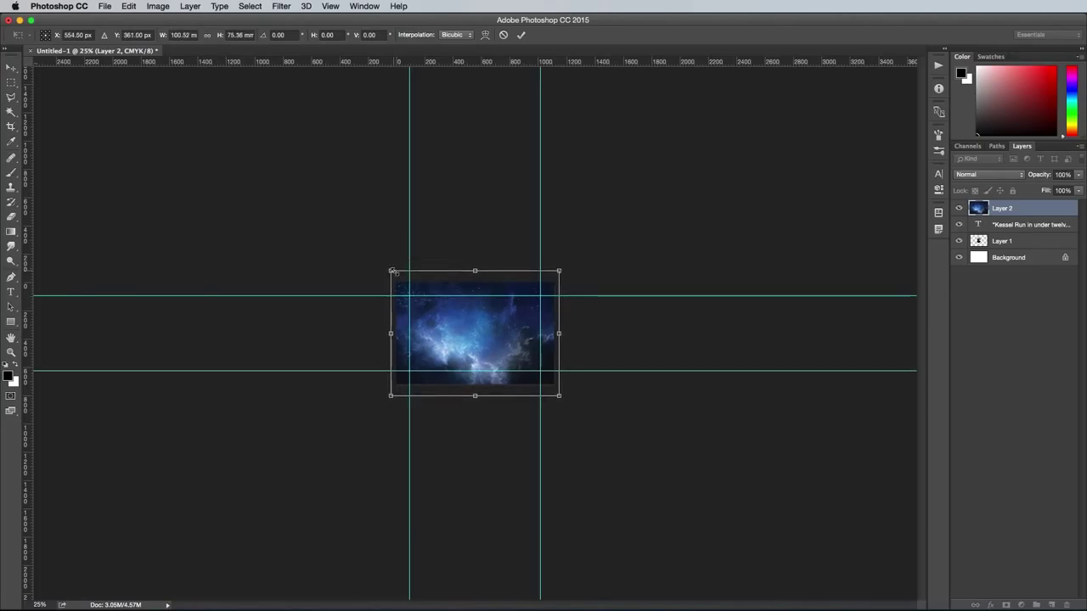
{"action": "key", "text": "Return"}
{"action": "key", "text": "super+equal"}
Invert the nebula layer's mask to black and fill the logo-and-tagline selection white
{"action": "key", "text": "super+equal"}
{"action": "key", "text": "super+equal"}
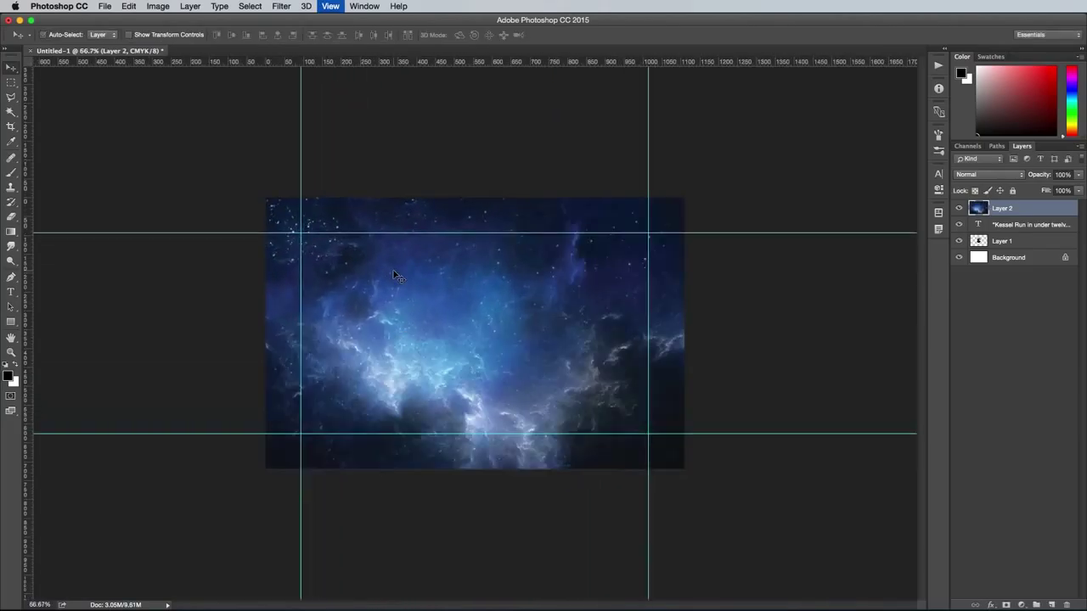
{"action": "key", "text": "super+equal"}
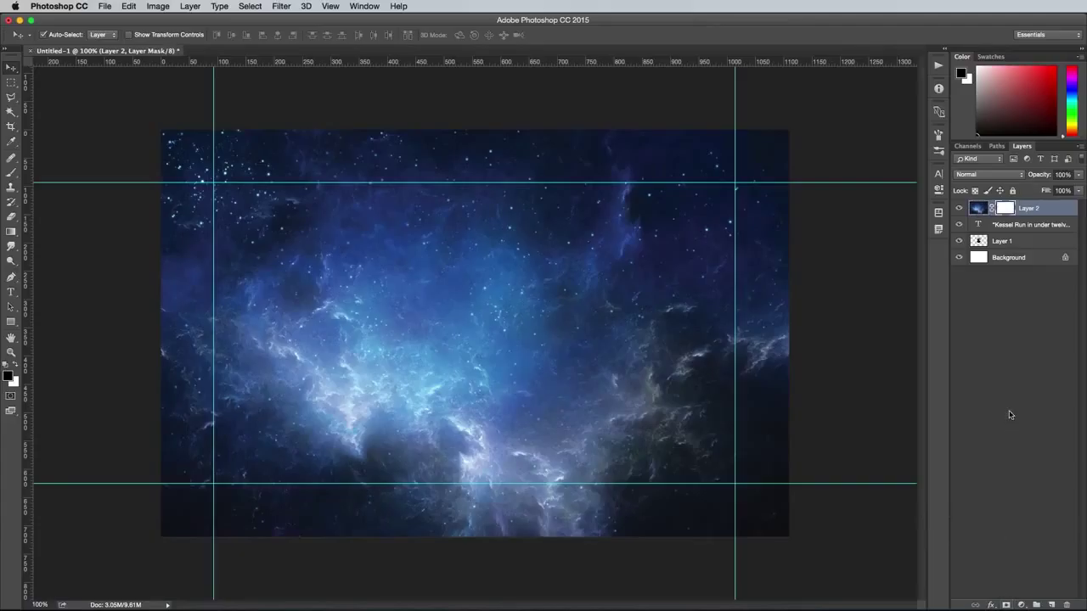
{"action": "key", "text": "super+i"}
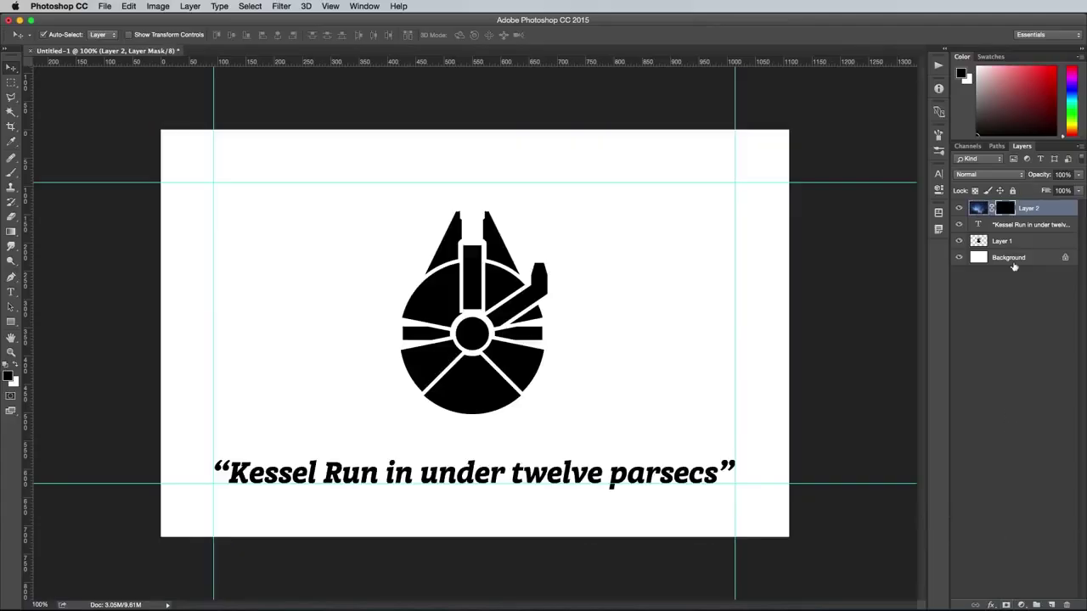
{"action": "left_click", "coordinate": [978, 228], "text": "super"}
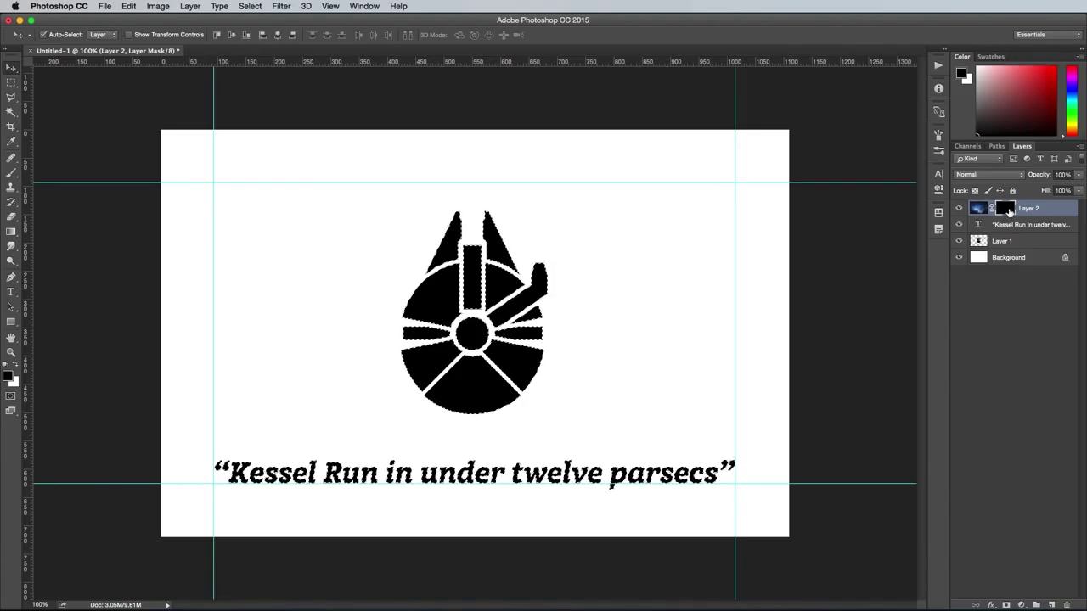
{"action": "key", "text": "super+BackSpace"}
{"action": "key", "text": "super+d"}
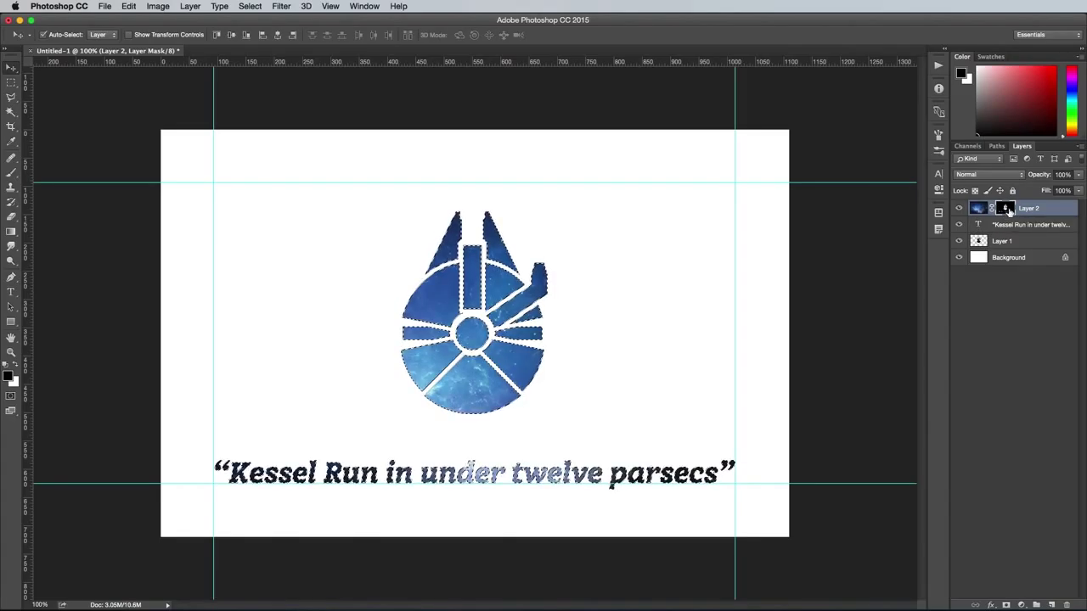
Move the nebula photo lower inside the logo and tagline shapes
{"action": "left_click", "coordinate": [978, 208]}
{"action": "key", "text": "super+t"}
{"action": "left_click_drag", "start_coordinate": [645, 340], "coordinate": [642, 416]}
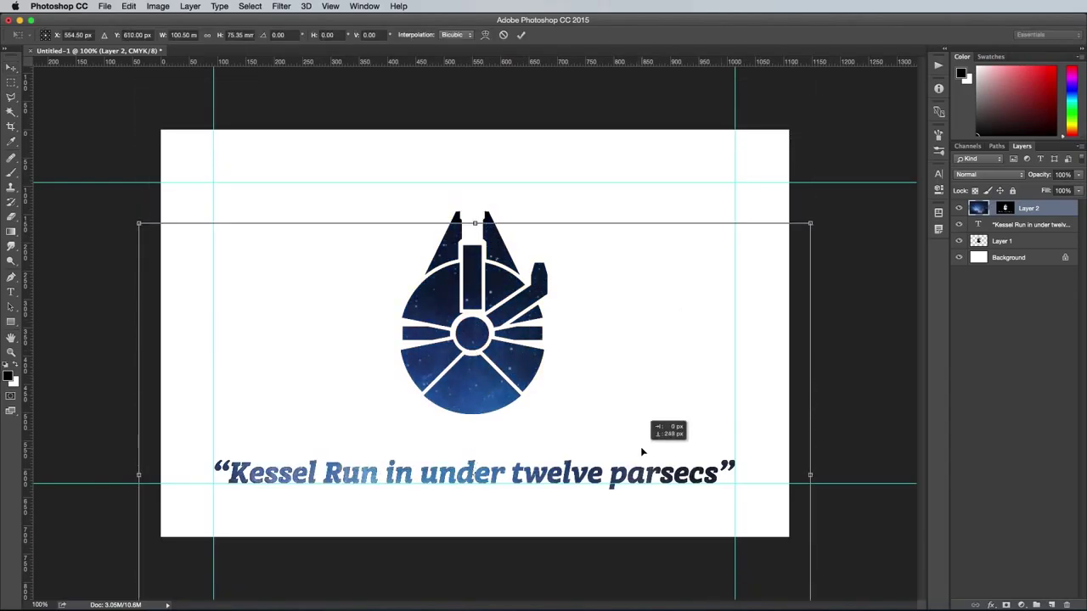
{"action": "key", "text": "Return"}
Save the design as the JPEG Business-Card-BG with default quality options
{"action": "left_click", "coordinate": [642, 416]}
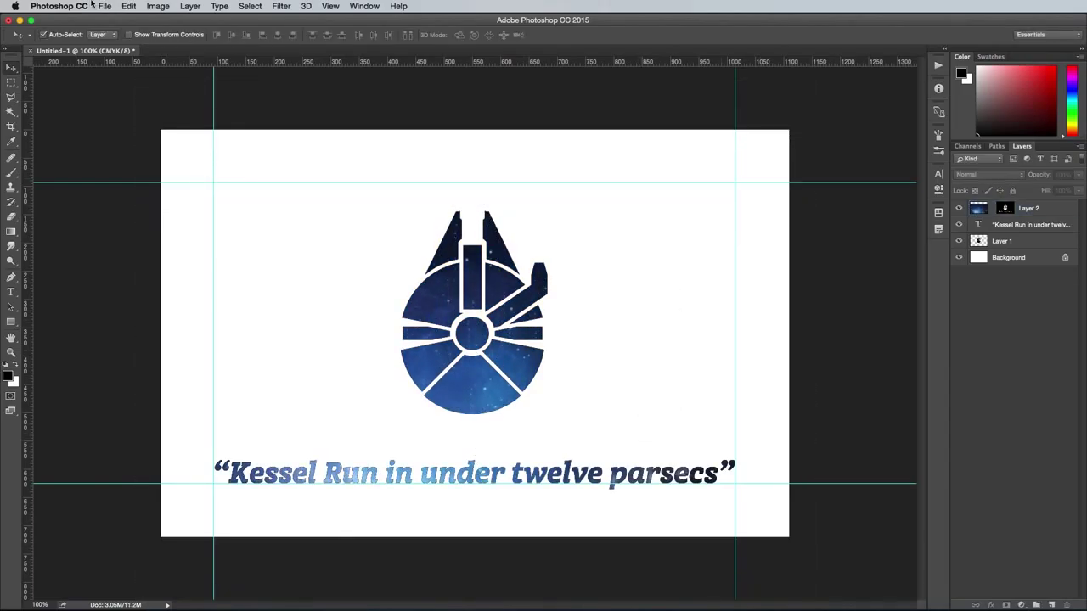
{"action": "left_click", "coordinate": [105, 6]}
{"action": "left_click", "coordinate": [170, 138]}
{"action": "type", "text": "N"}
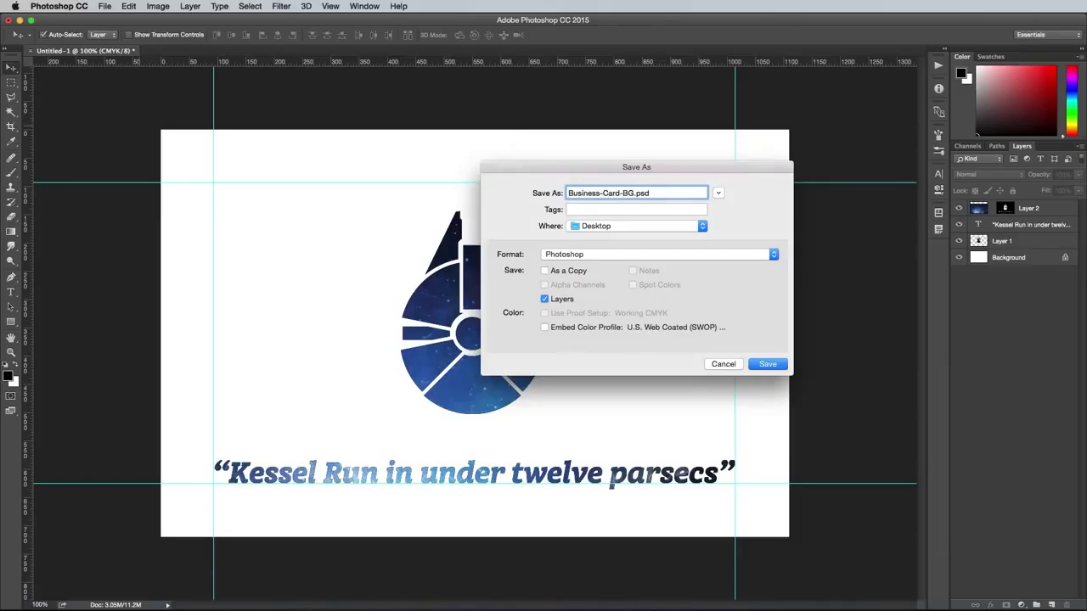
{"action": "left_click", "coordinate": [599, 254]}
{"action": "left_click", "coordinate": [598, 280]}
{"action": "left_click", "coordinate": [763, 365]}
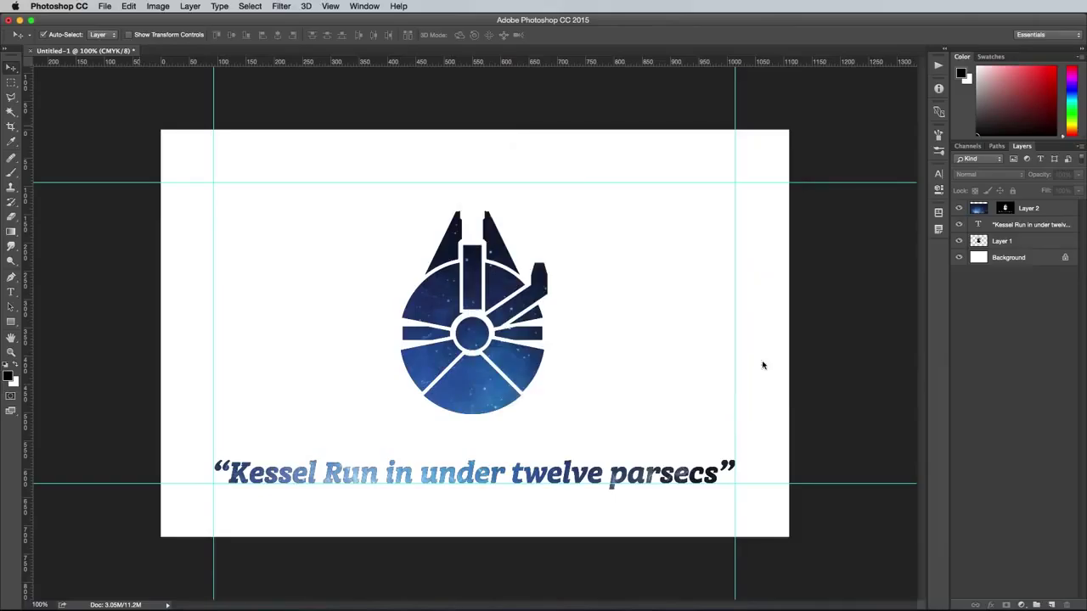
{"action": "left_click", "coordinate": [787, 316]}
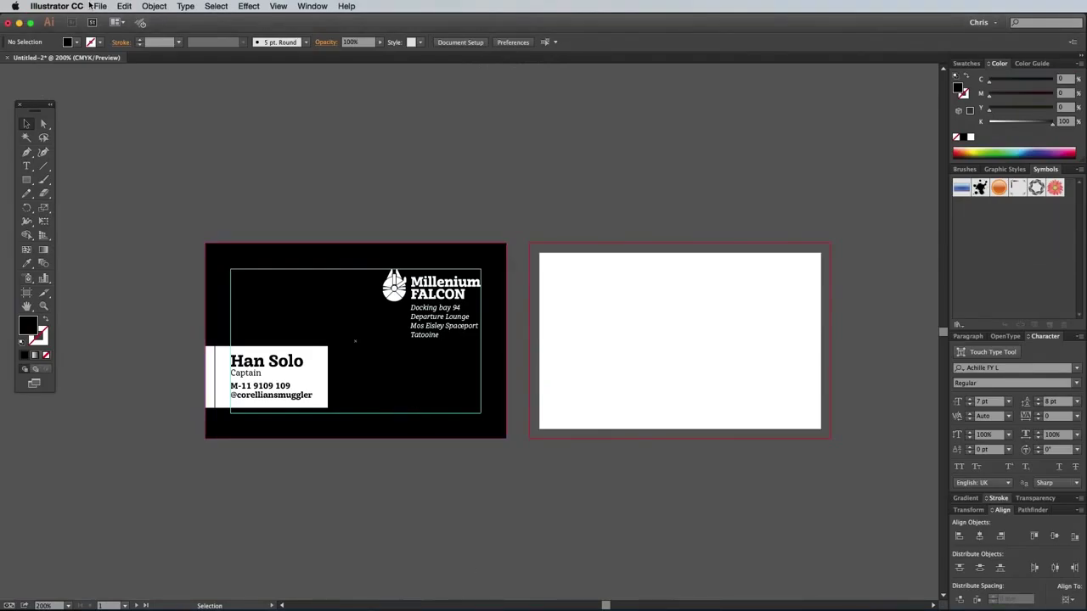
Place Business-Card-BG.jpg on the back artboard, centred horizontally and vertically
{"action": "left_click", "coordinate": [89, 6]}
{"action": "left_click", "coordinate": [102, 186]}
{"action": "left_click", "coordinate": [563, 274]}
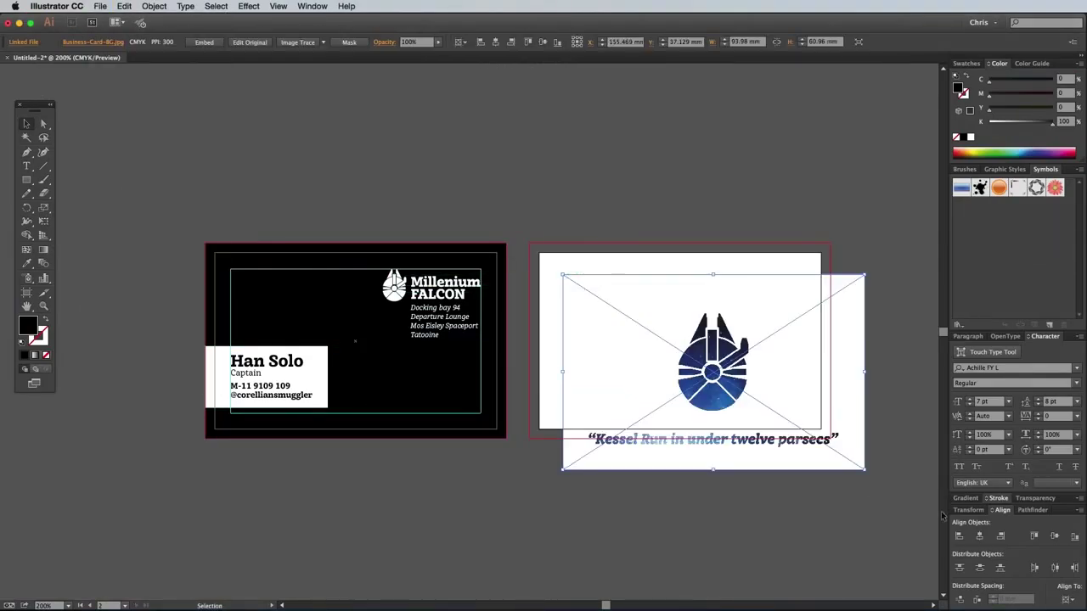
{"action": "left_click", "coordinate": [979, 536]}
{"action": "left_click", "coordinate": [1055, 536]}
{"action": "key", "text": "super+equal"}
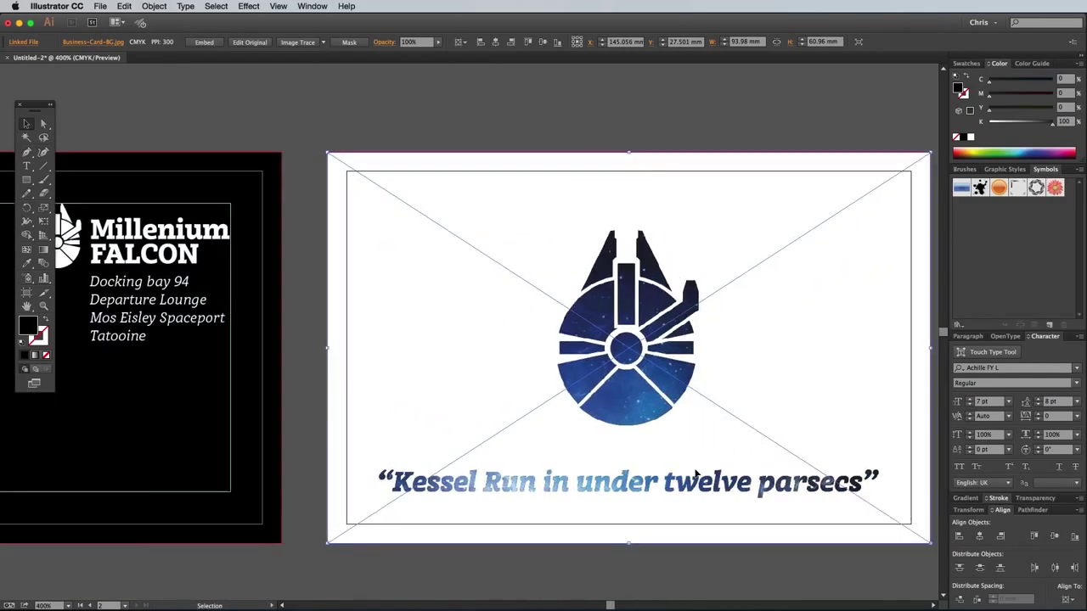
{"action": "scroll", "coordinate": [798, 454], "scroll_direction": "right", "scroll_amount": 2}
{"action": "left_click", "coordinate": [902, 434]}
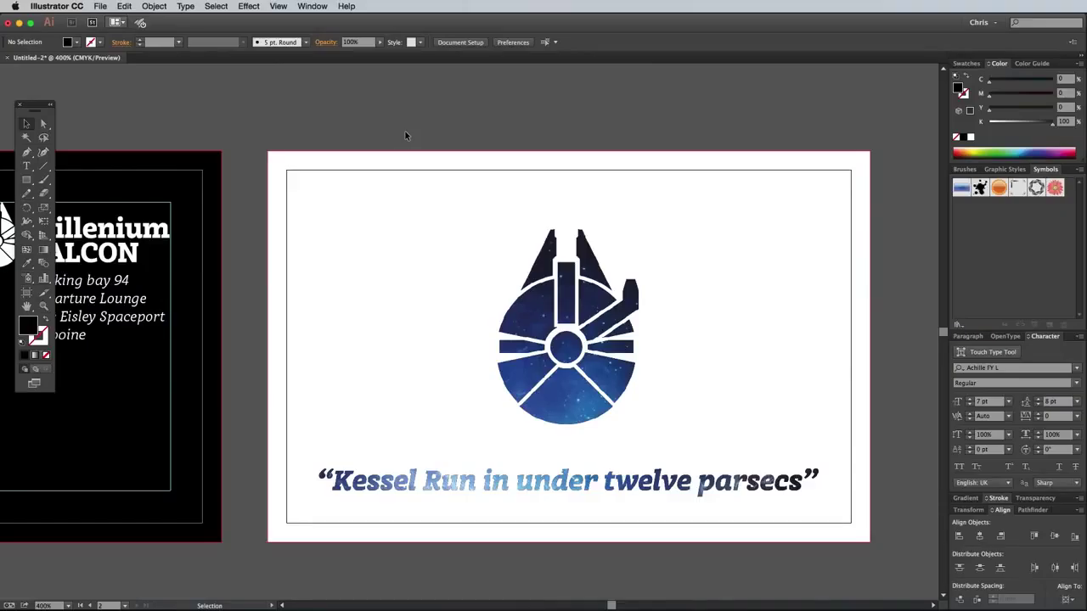
Save the cards in Adobe PDF format as Business-Card-Han-Solo
{"action": "left_click", "coordinate": [100, 6]}
{"action": "left_click", "coordinate": [119, 100]}
{"action": "left_click", "coordinate": [682, 258]}
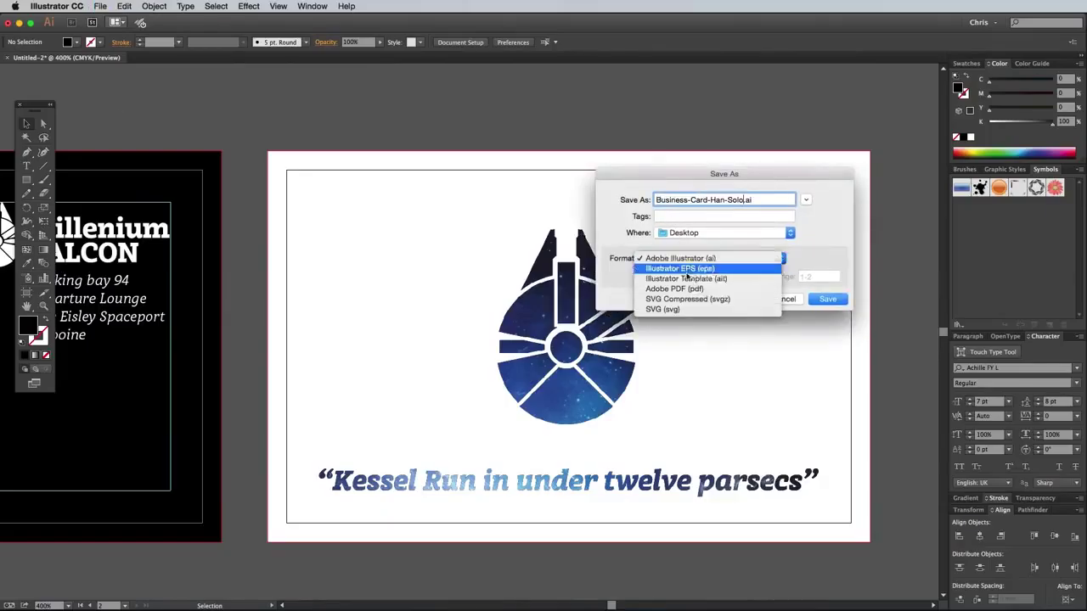
{"action": "left_click", "coordinate": [684, 282]}
{"action": "left_click", "coordinate": [820, 298]}
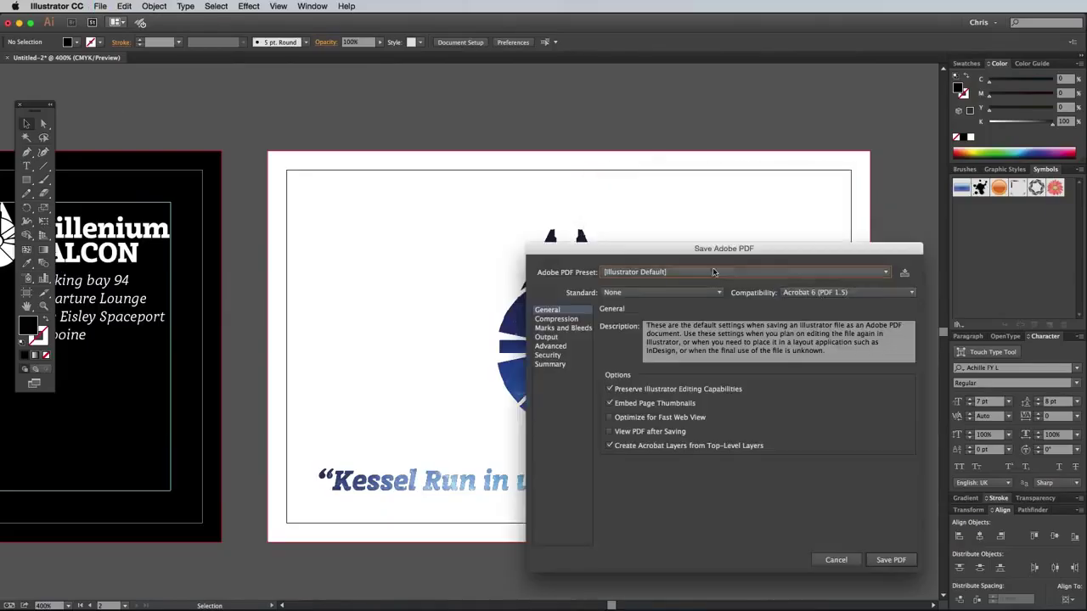
Enable All Printer's Marks, keep the PDF standard at None, and write the PDF
{"action": "left_click", "coordinate": [409, 265]}
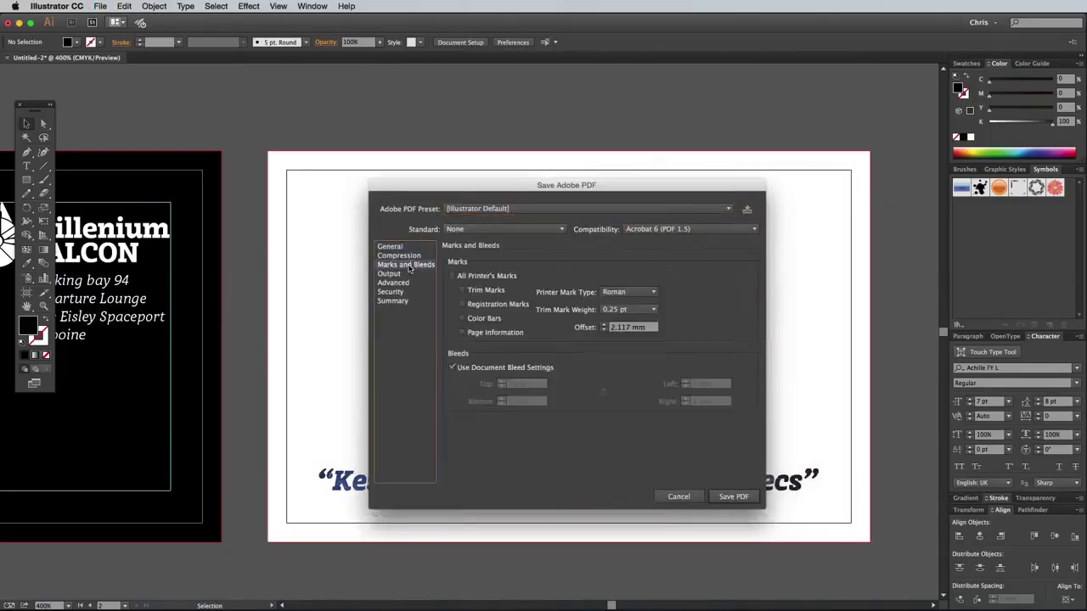
{"action": "left_click", "coordinate": [496, 277]}
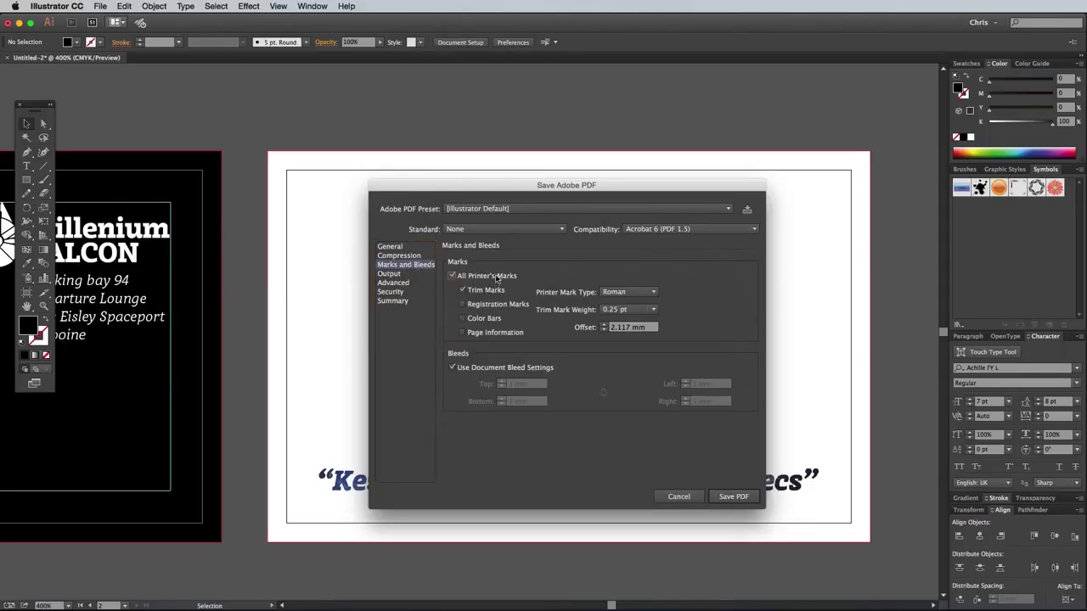
{"action": "left_click", "coordinate": [396, 248]}
{"action": "left_click", "coordinate": [463, 229]}
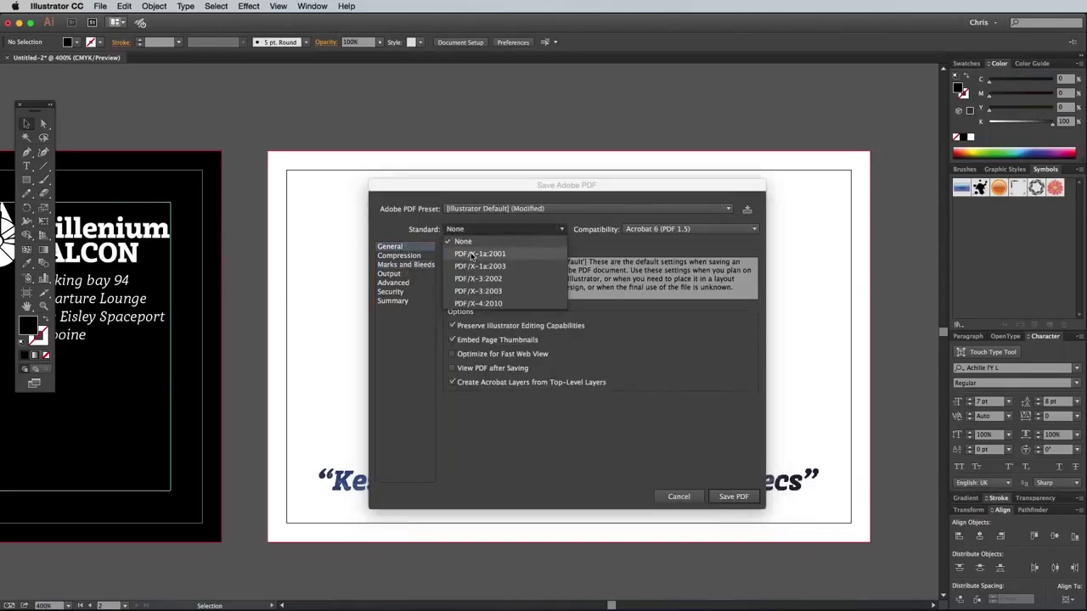
{"action": "left_click", "coordinate": [463, 241]}
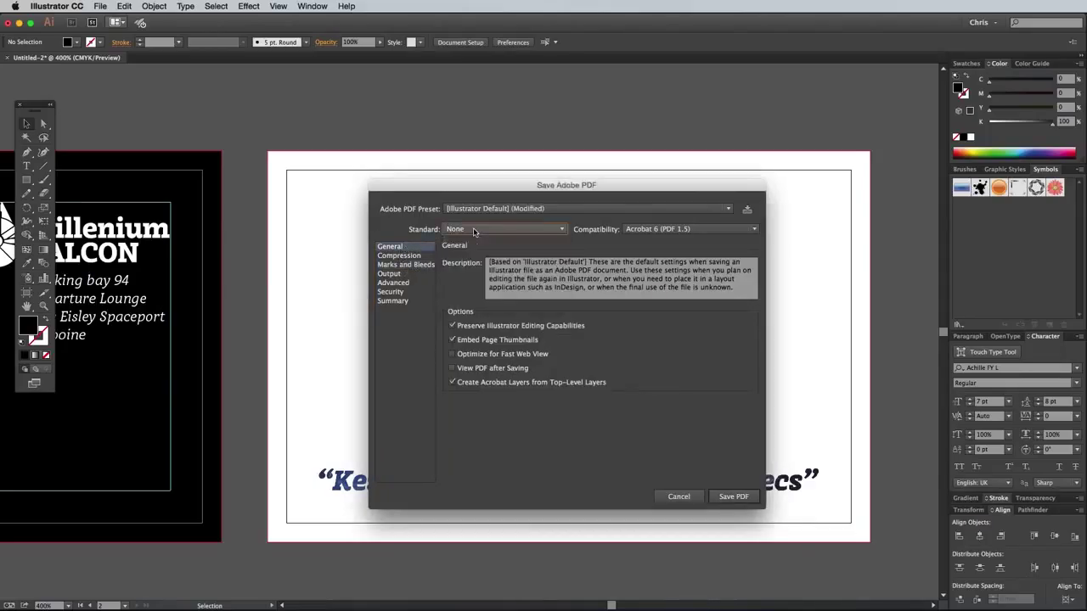
{"action": "left_click", "coordinate": [735, 497]}
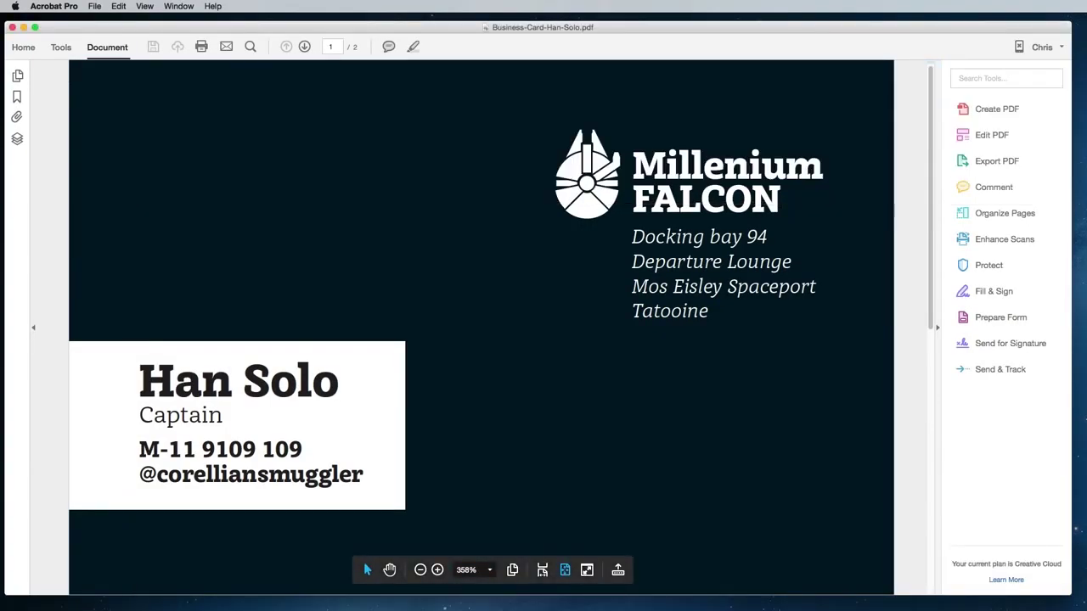
Open Print Production's Output Preview and move its panel off the card
{"action": "left_click", "coordinate": [60, 48]}
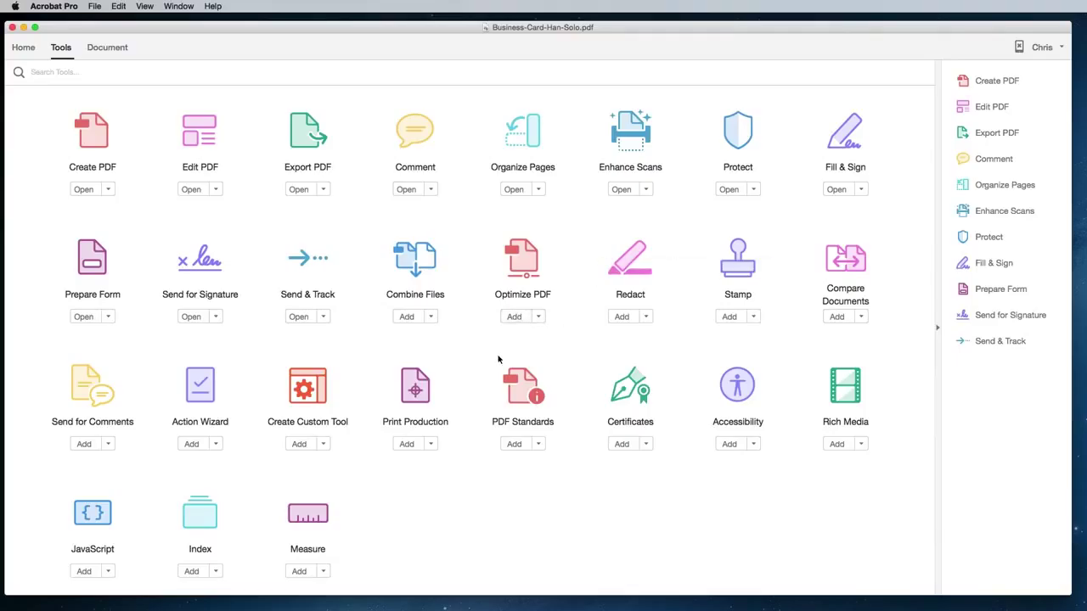
{"action": "left_click", "coordinate": [414, 388]}
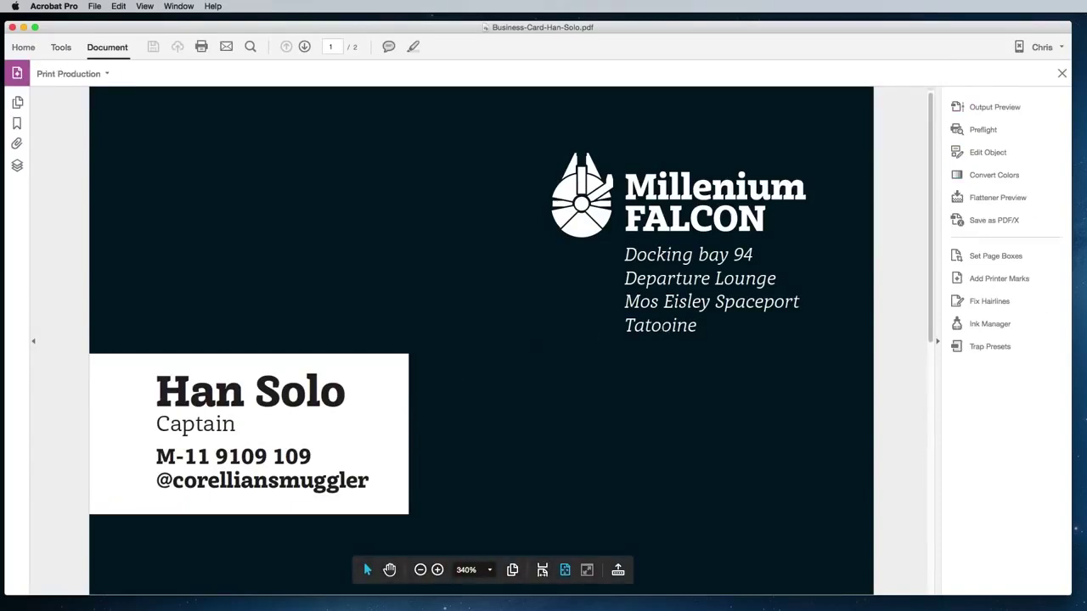
{"action": "left_click", "coordinate": [988, 107]}
{"action": "left_click_drag", "start_coordinate": [589, 189], "coordinate": [853, 135]}
Toggle the Process Cyan, Magenta, Yellow and Black plates to inspect the separations
{"action": "left_click", "coordinate": [778, 324]}
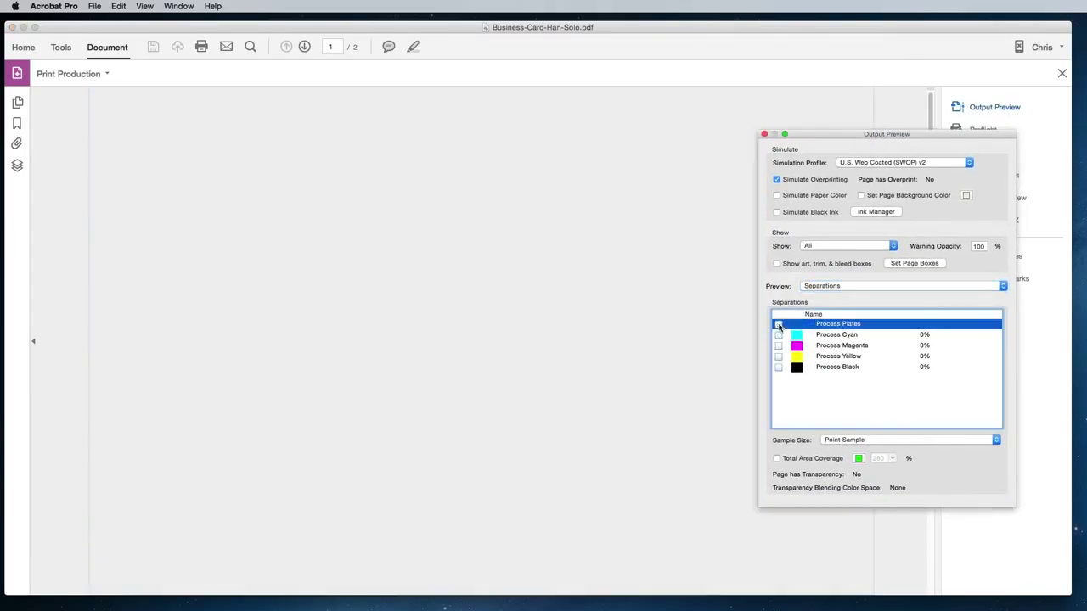
{"action": "key", "text": "Down"}
{"action": "key", "text": "Down"}
{"action": "key", "text": "Down"}
{"action": "key", "text": "Down"}
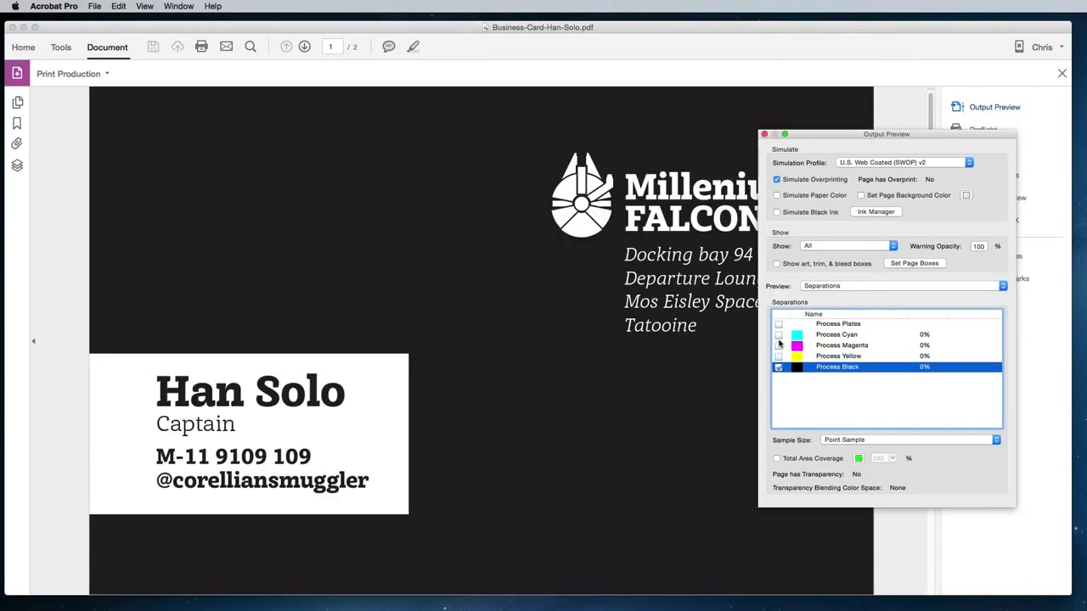
{"action": "left_click", "coordinate": [778, 335]}
{"action": "scroll", "coordinate": [726, 219], "scroll_direction": "down", "scroll_amount": 3}
{"action": "left_click", "coordinate": [778, 334]}
{"action": "left_click", "coordinate": [779, 345]}
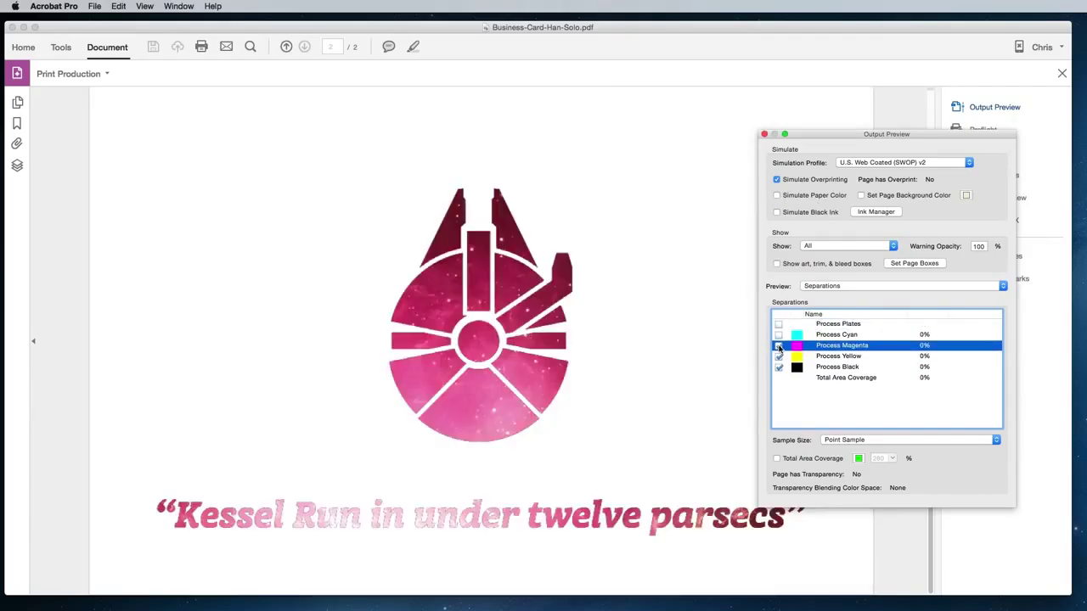
{"action": "left_click", "coordinate": [778, 367]}
{"action": "left_click", "coordinate": [778, 345]}
{"action": "left_click", "coordinate": [778, 326]}
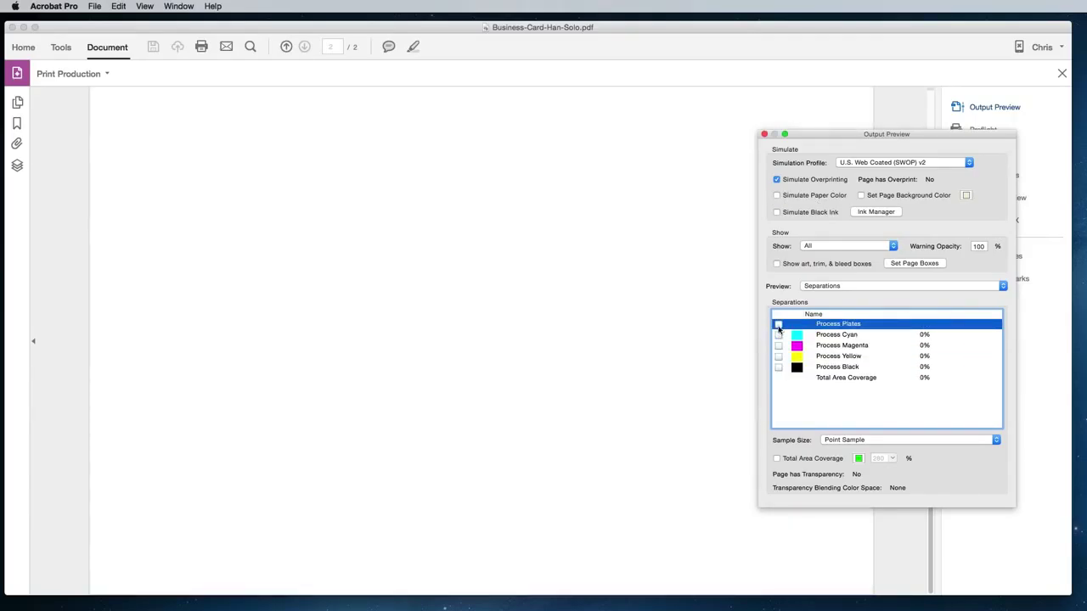